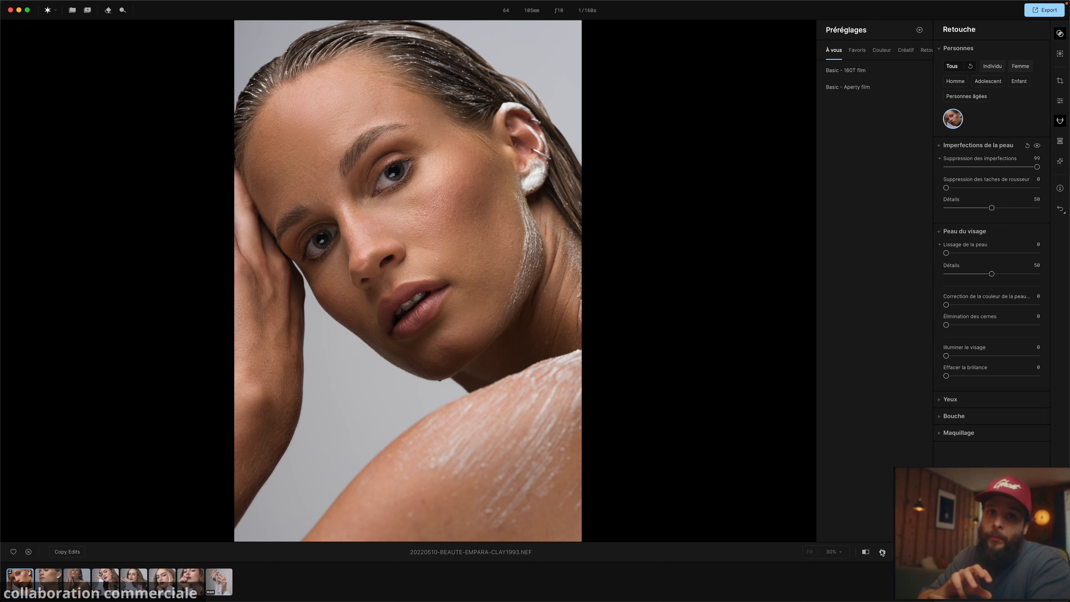
Set Détails to 71 for the skin blemishes, and face skin smoothing to 16 with its Détails at 74.
left_click_drag(991, 208, 1012, 208)
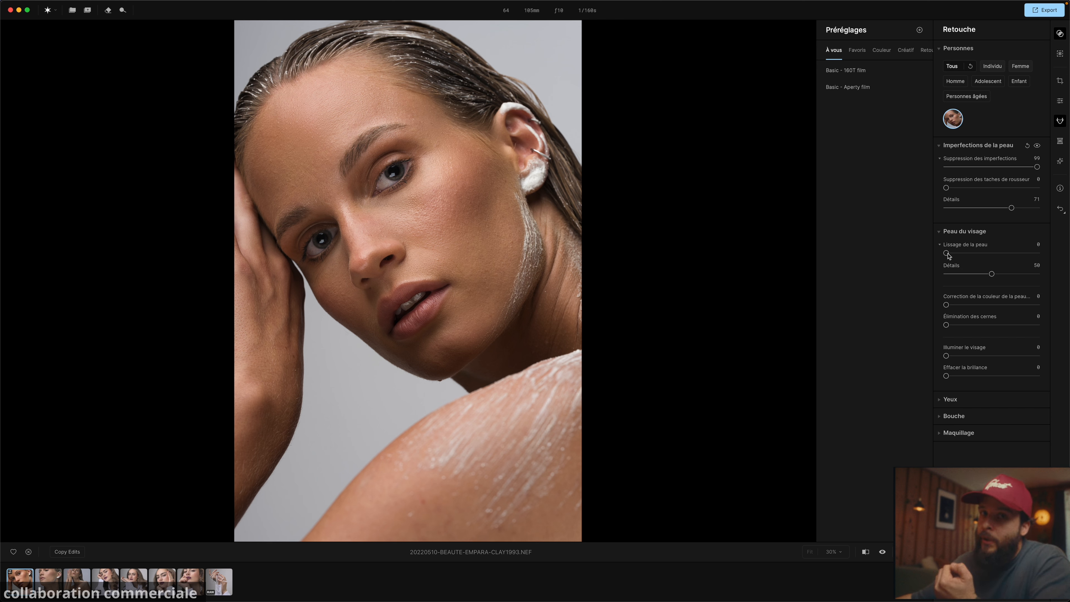
left_click_drag(947, 254, 1010, 253)
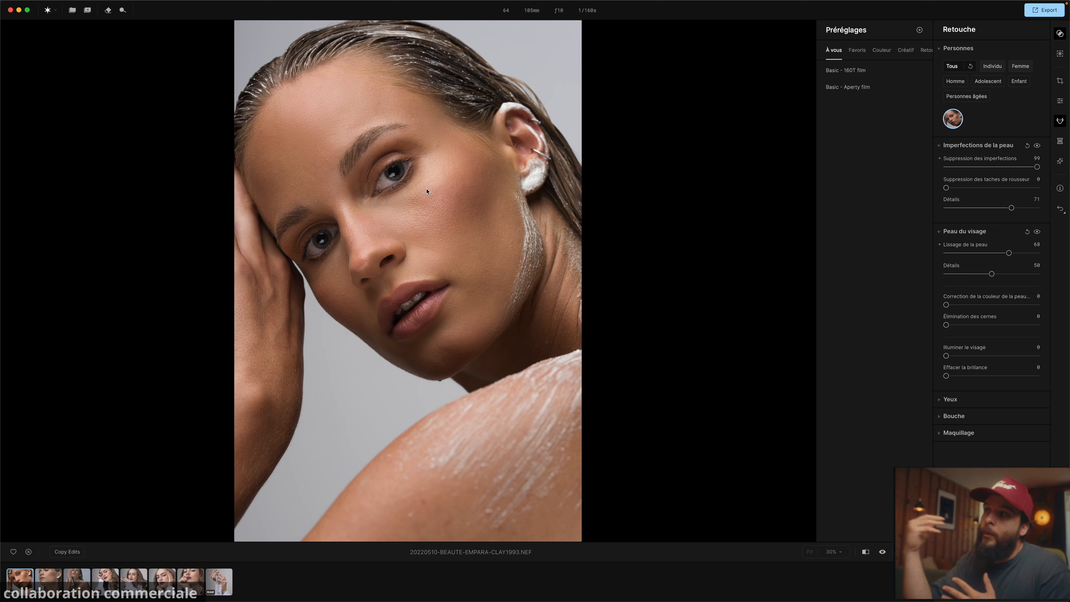
left_click_drag(1009, 253, 1054, 255)
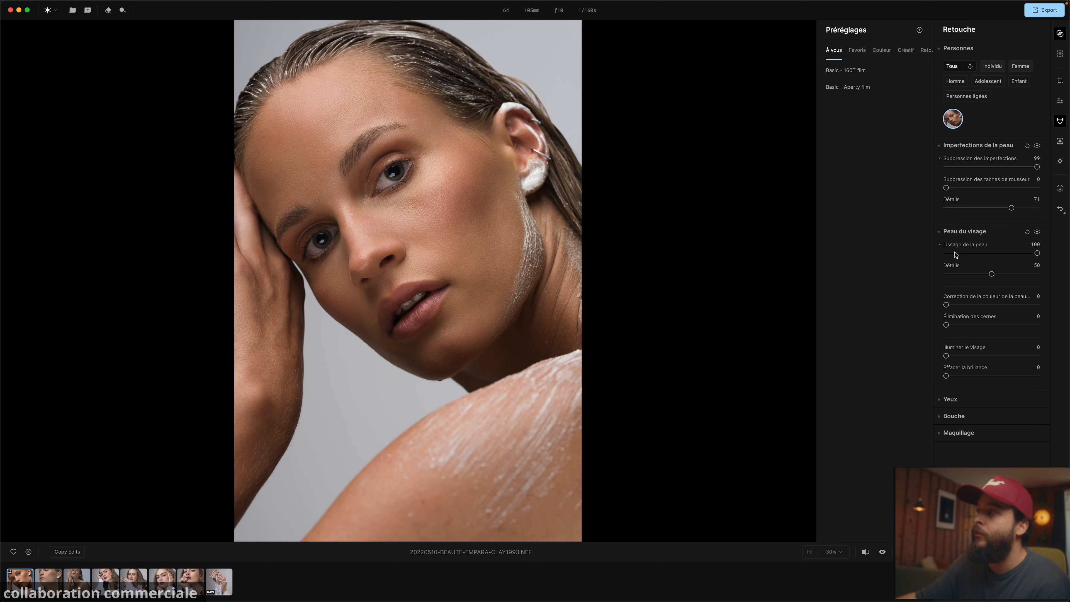
left_click_drag(956, 255, 959, 254)
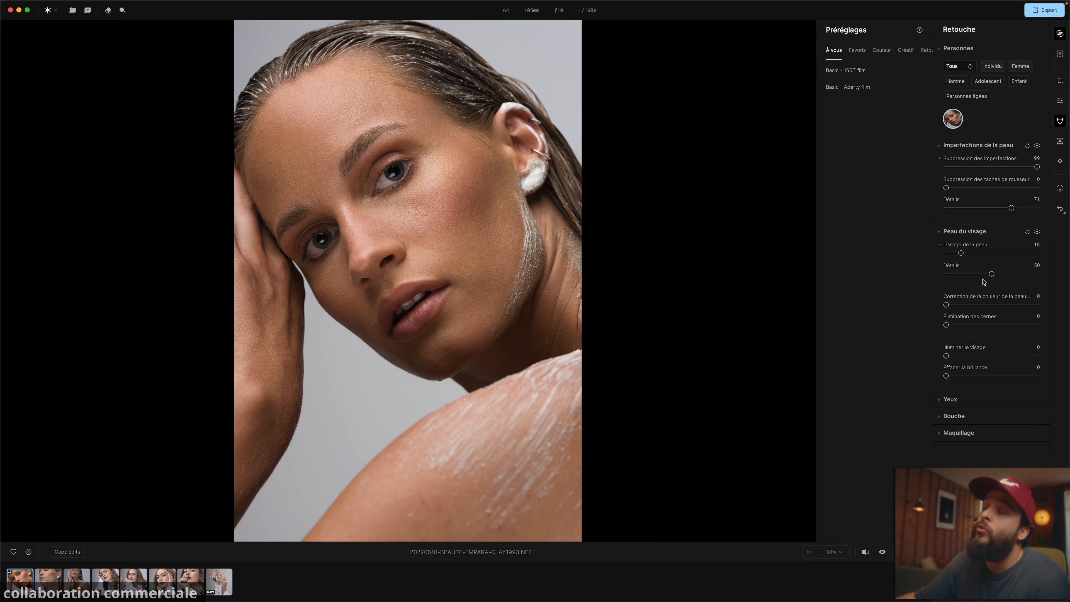
left_click_drag(991, 274, 1014, 275)
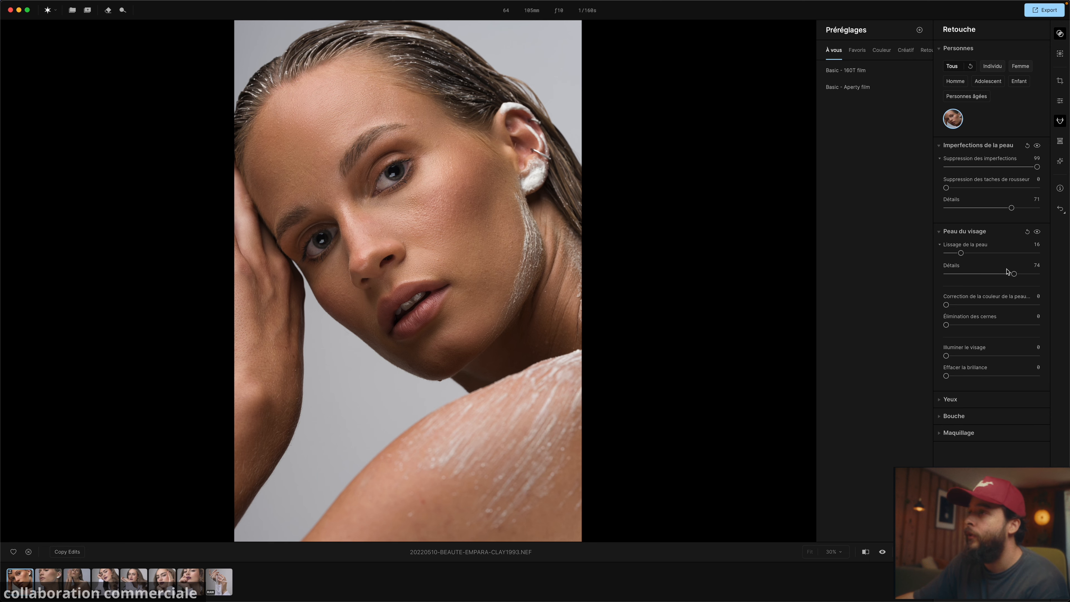
Compare the retouched portrait with the original, at full view and close up on the cheek texture.
left_click(883, 552)
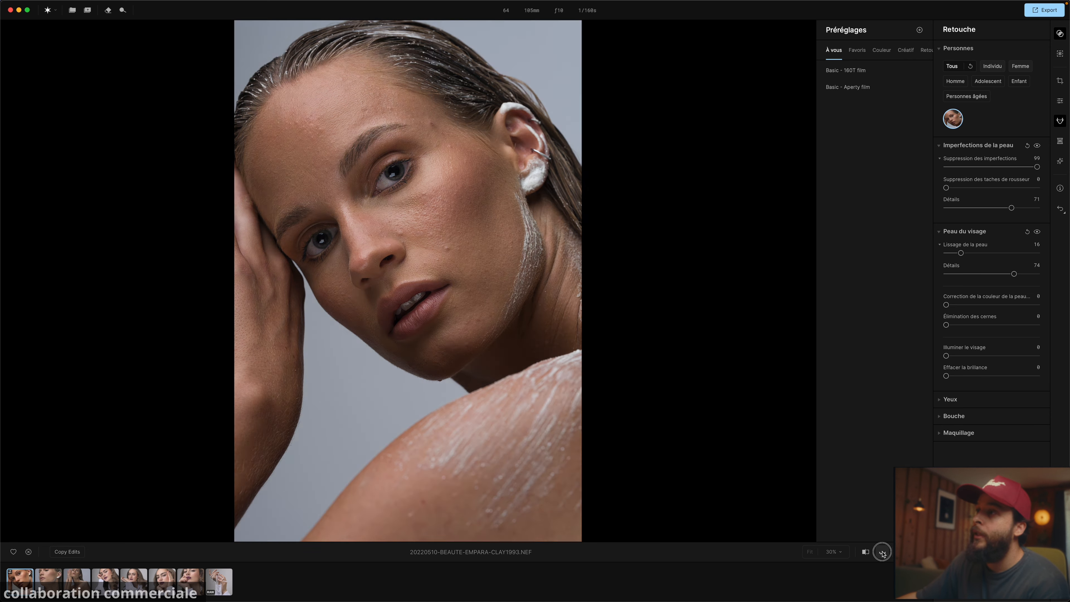
left_click(883, 553)
scroll(395, 207, "up", 6)
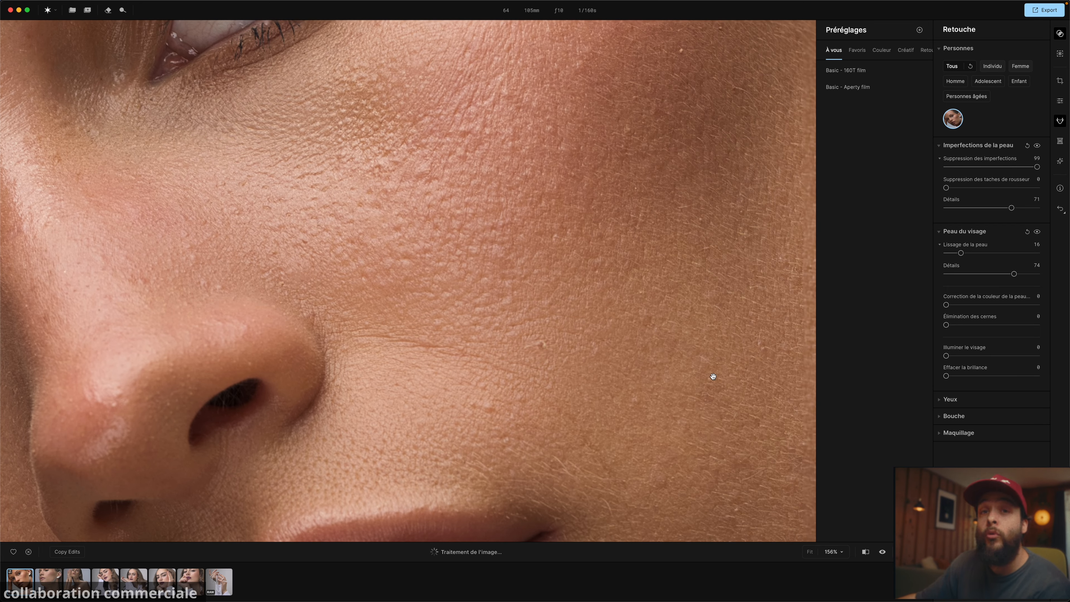
left_click(882, 552)
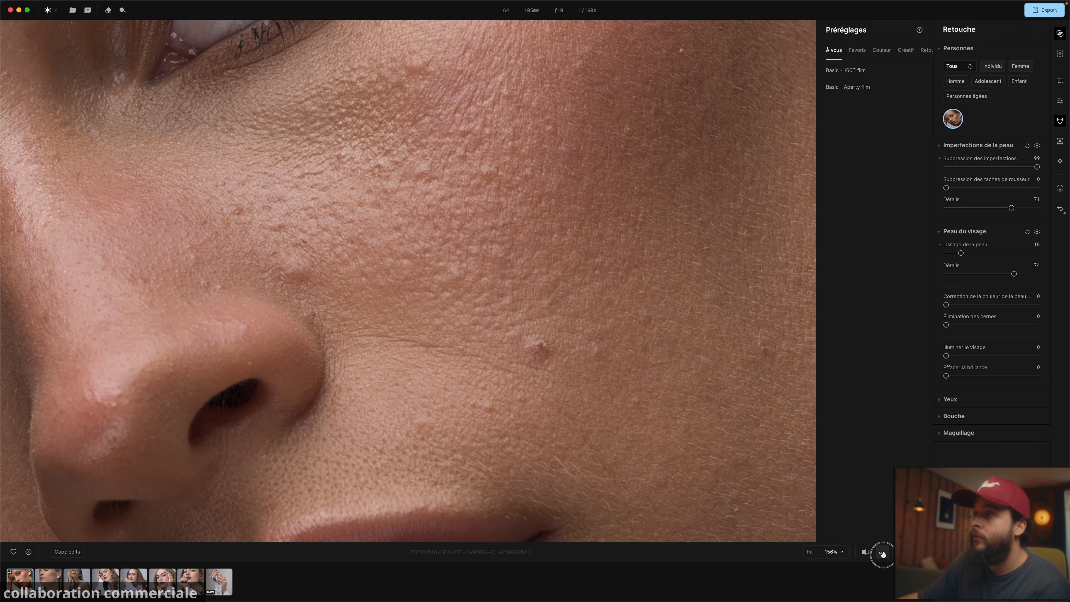
left_click(883, 552)
left_click(882, 552)
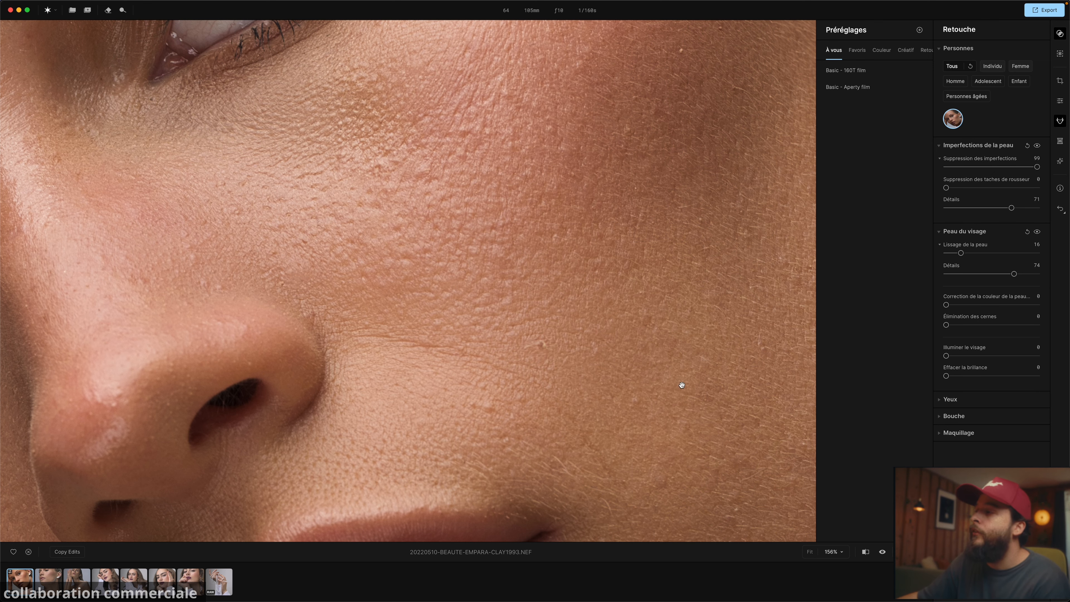
key("super+0")
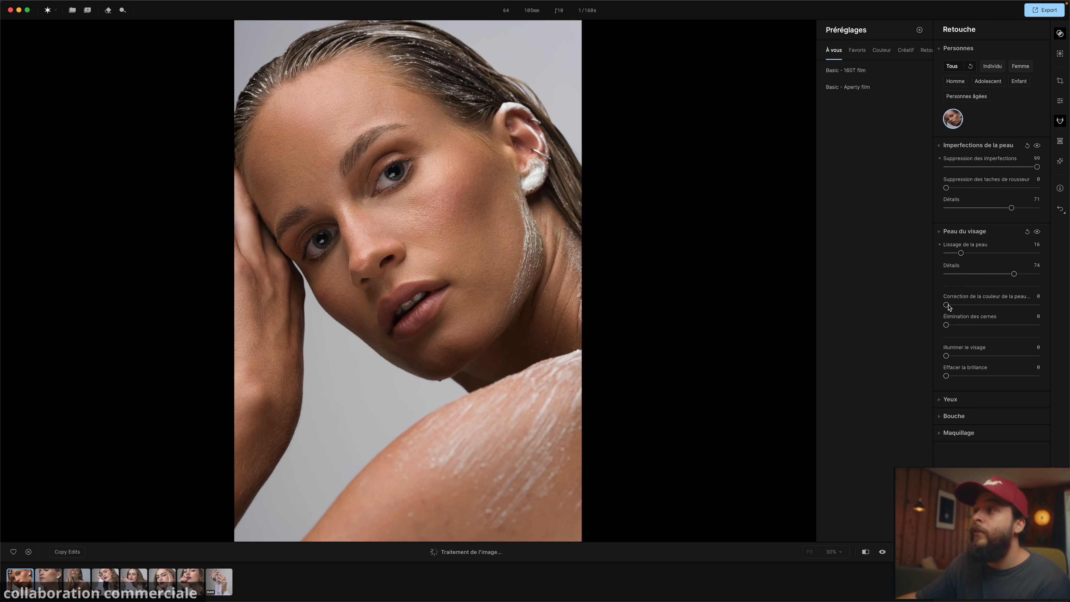
Set facial skin colour correction to 25 and Élimination des cernes to 52, checking the under-eye area against the original.
left_click_drag(948, 306, 972, 306)
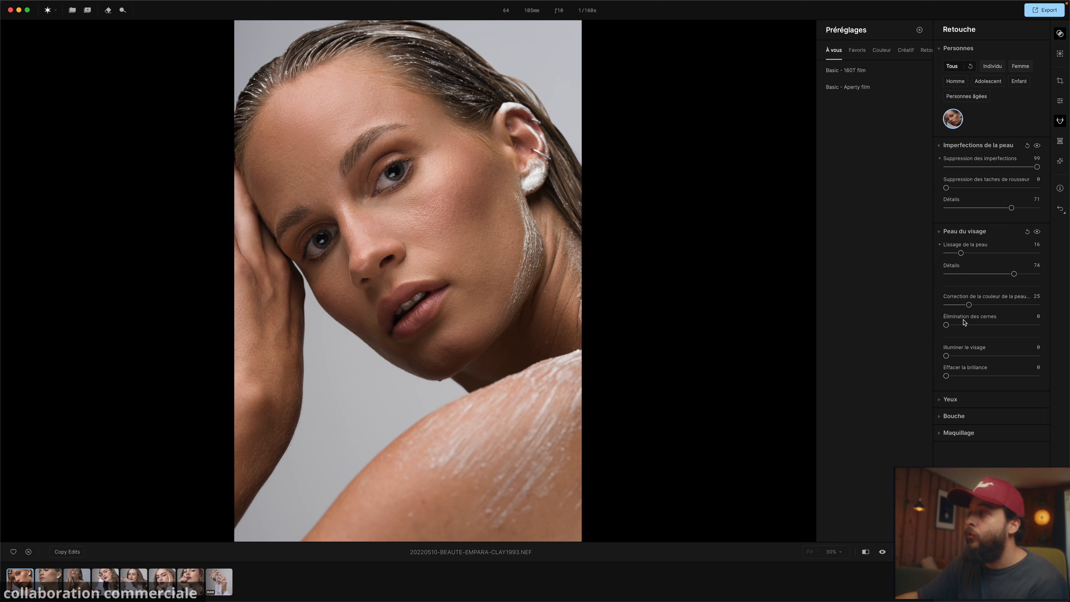
left_click_drag(947, 325, 985, 326)
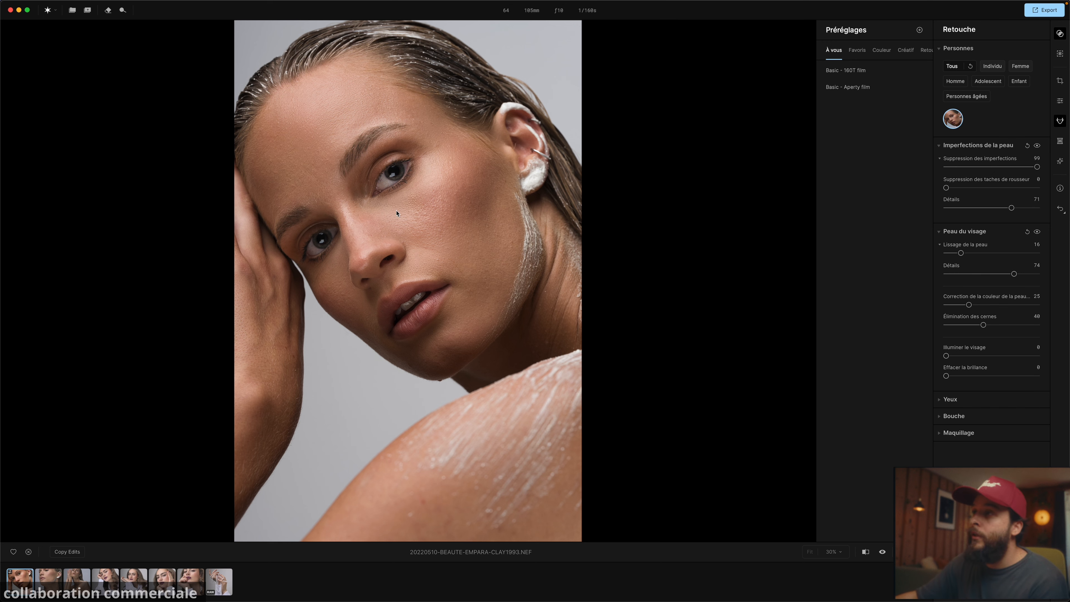
scroll(406, 203, "up", 5)
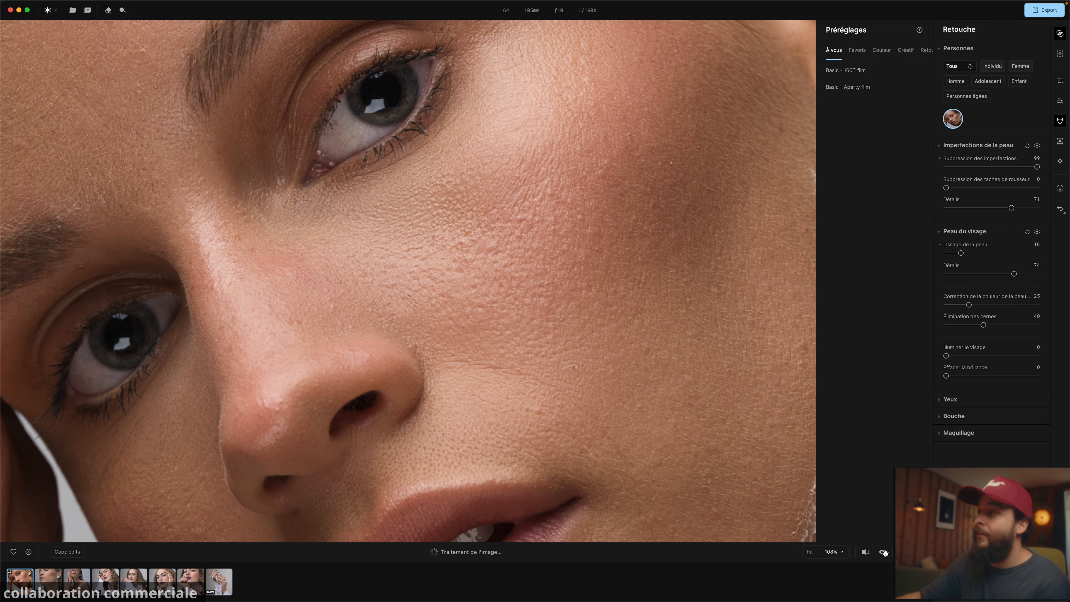
left_click(883, 553)
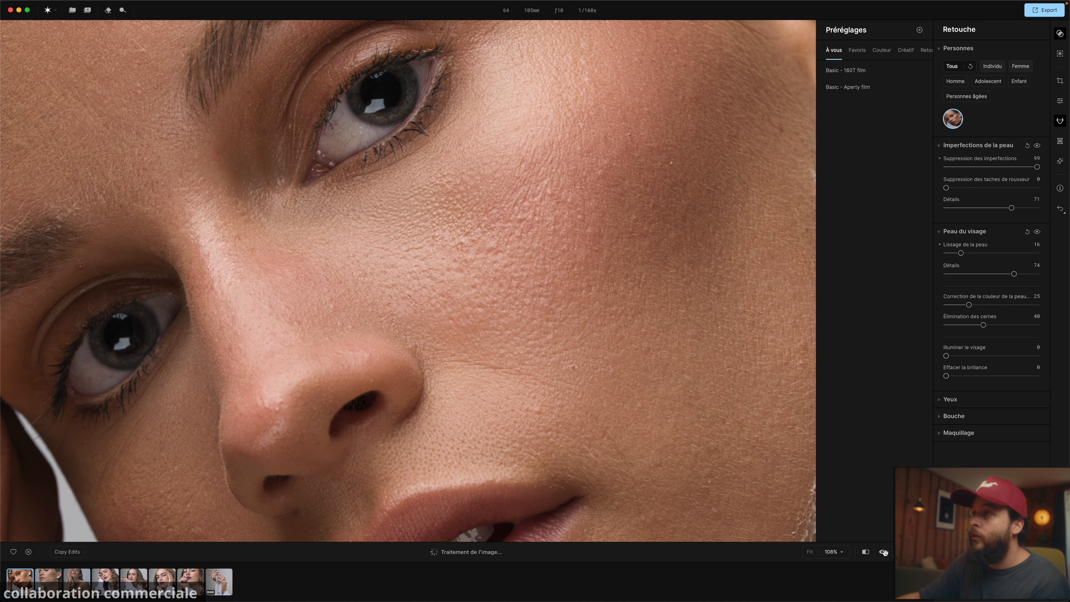
left_click(885, 553)
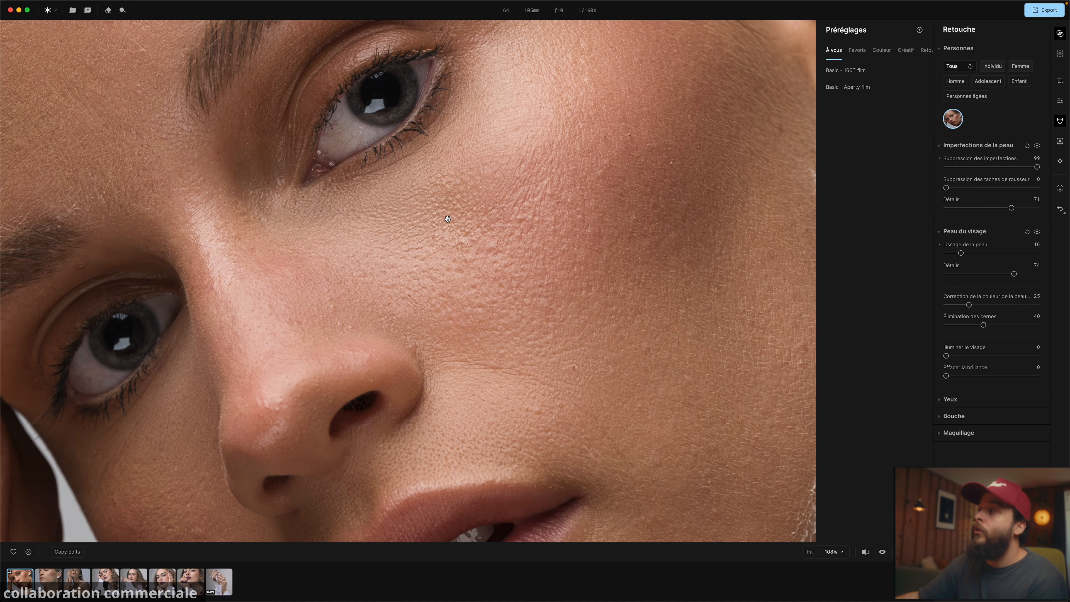
left_click_drag(984, 325, 995, 325)
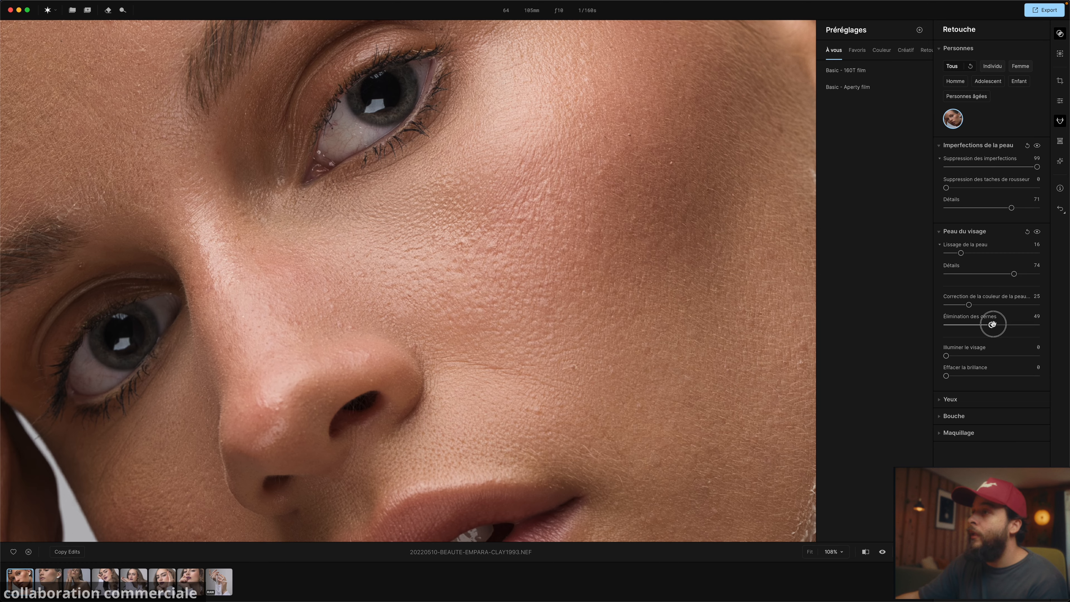
scroll(738, 332, "down", 5)
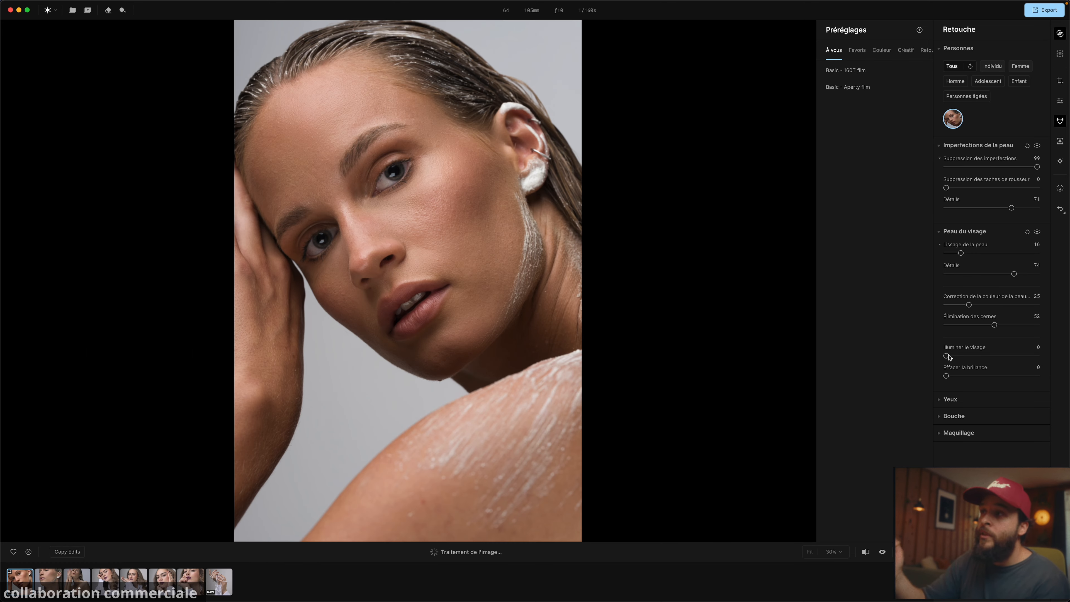
Lower the photo's overall exposure slightly and brighten the face with Illuminer le visage at 48.
left_click_drag(949, 356, 968, 357)
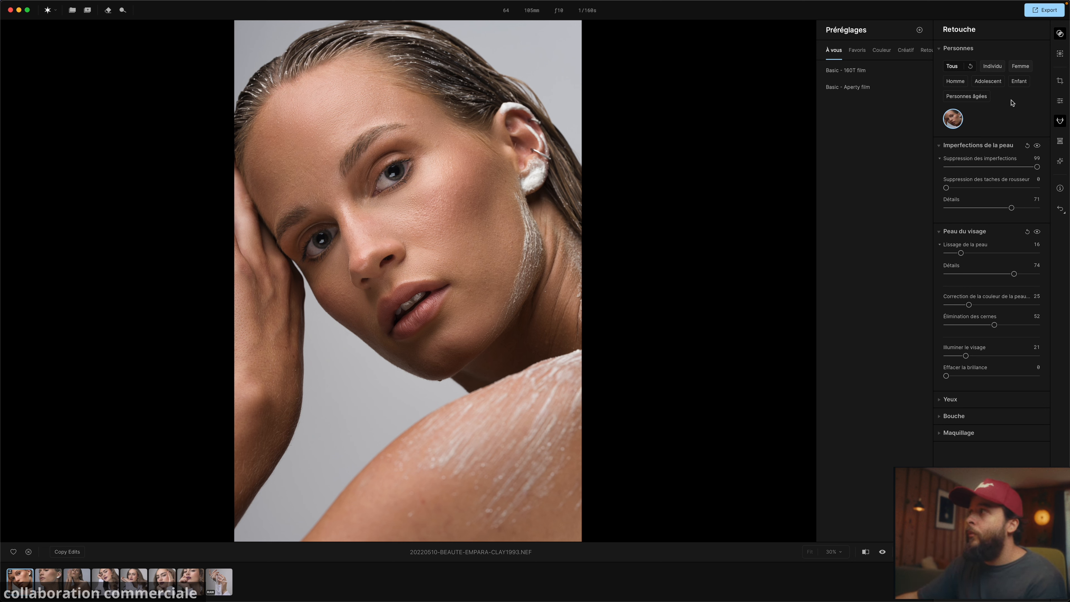
left_click_drag(966, 356, 969, 356)
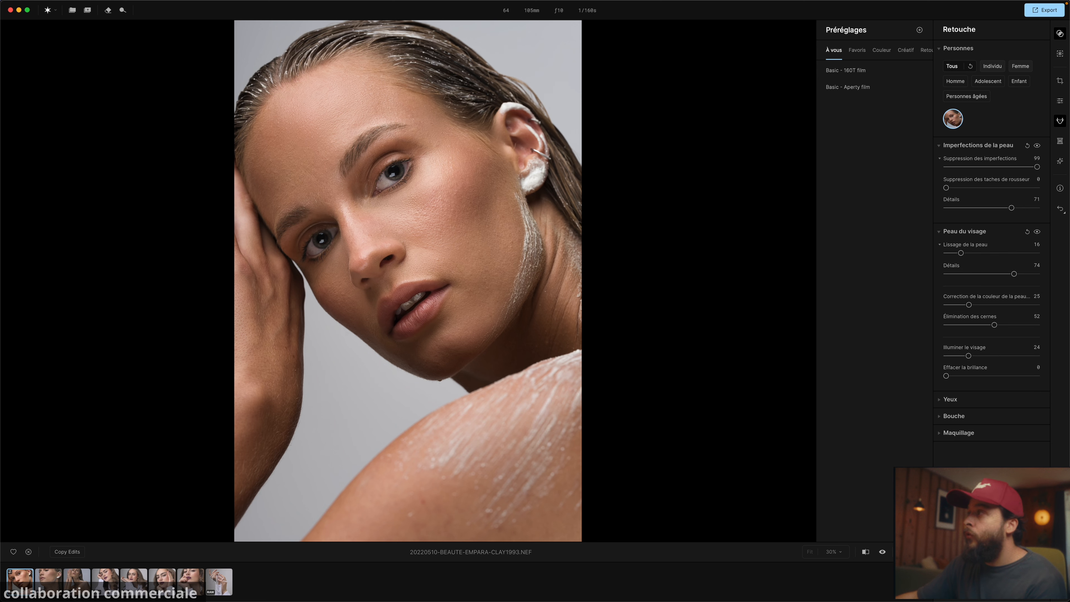
left_click(1060, 102)
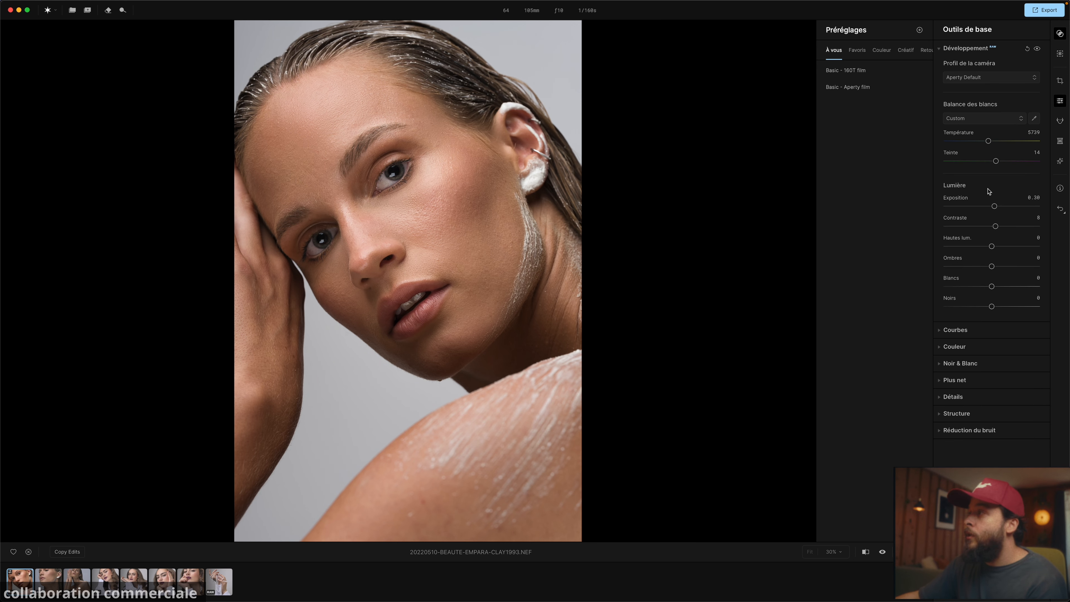
left_click_drag(996, 206, 986, 206)
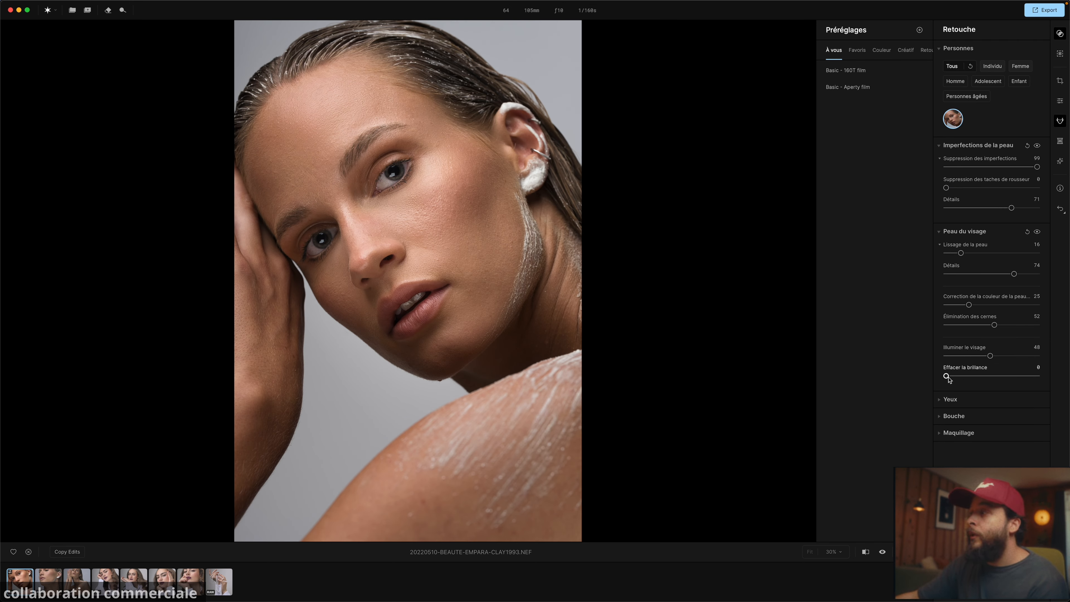
Try Effacer la brillance on the face at 54 and 100, inspect the skin close up, and return it to 0.
left_click_drag(948, 377, 997, 378)
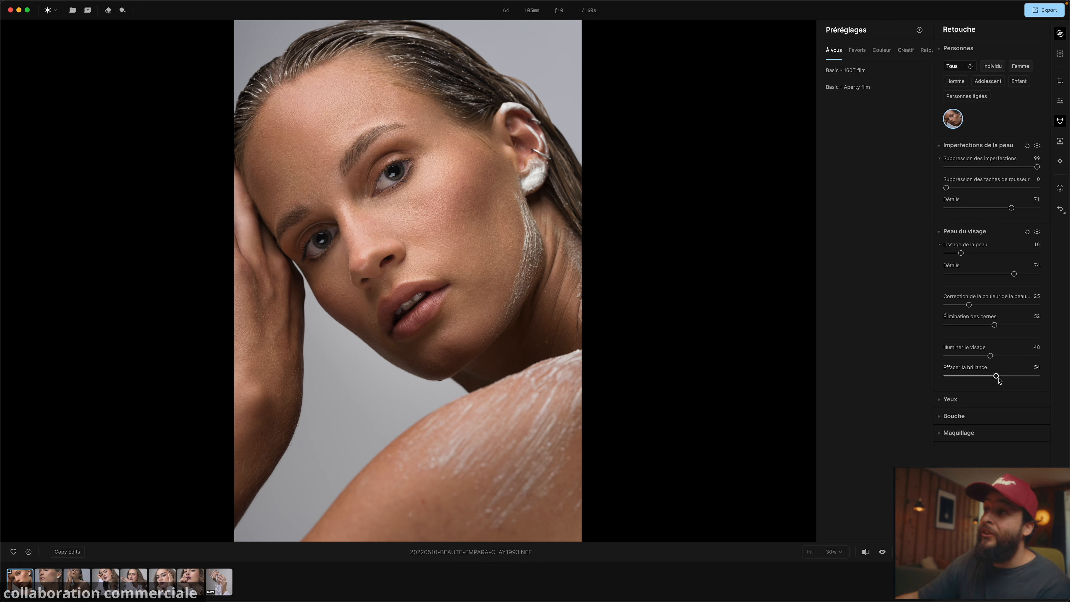
left_click_drag(997, 376, 1067, 374)
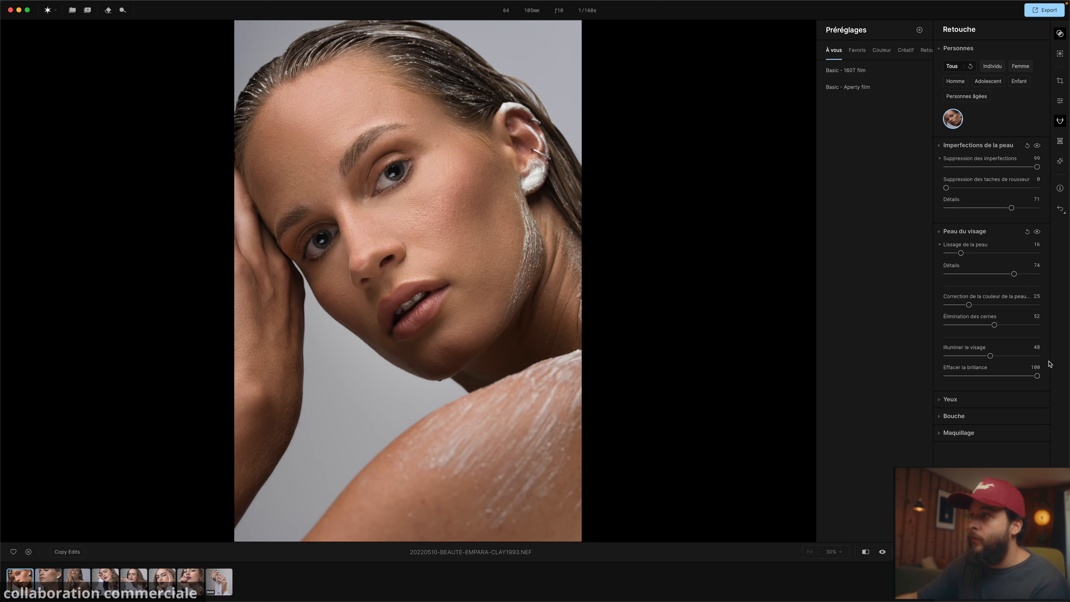
scroll(422, 159, "up", 3)
scroll(421, 159, "up", 2)
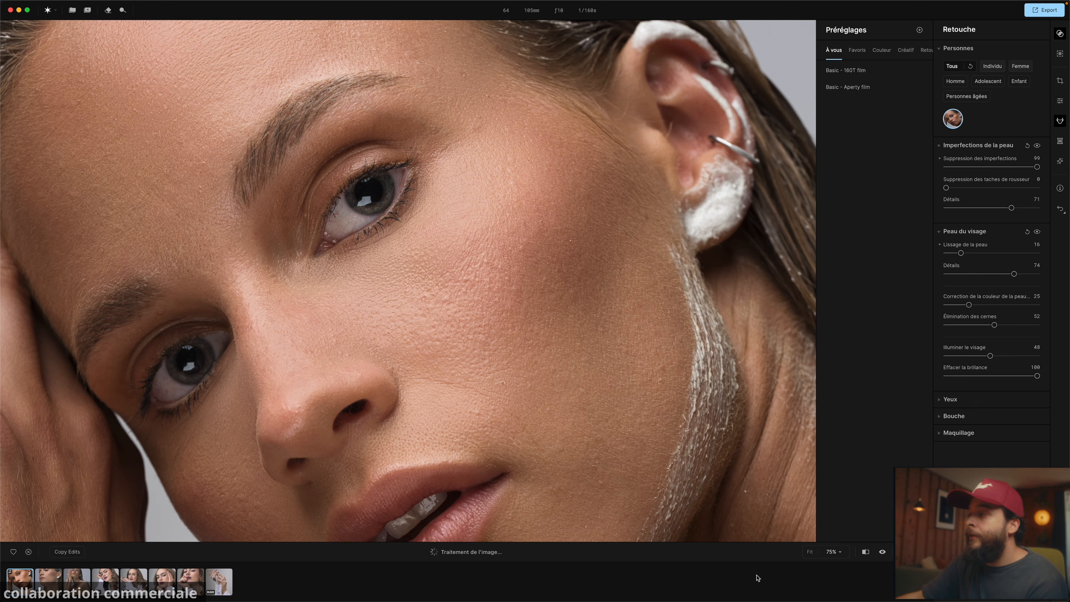
left_click(810, 552)
left_click_drag(969, 376, 927, 376)
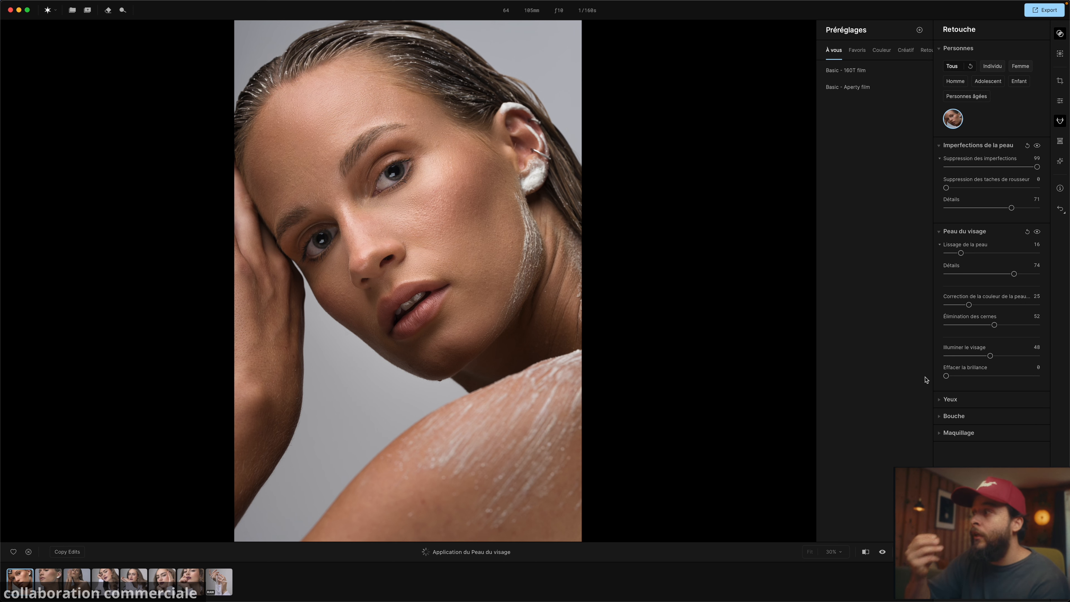
Enhance the eyes with Visibilité Iris at 80 and Éclat Iris at 65.
left_click(939, 399)
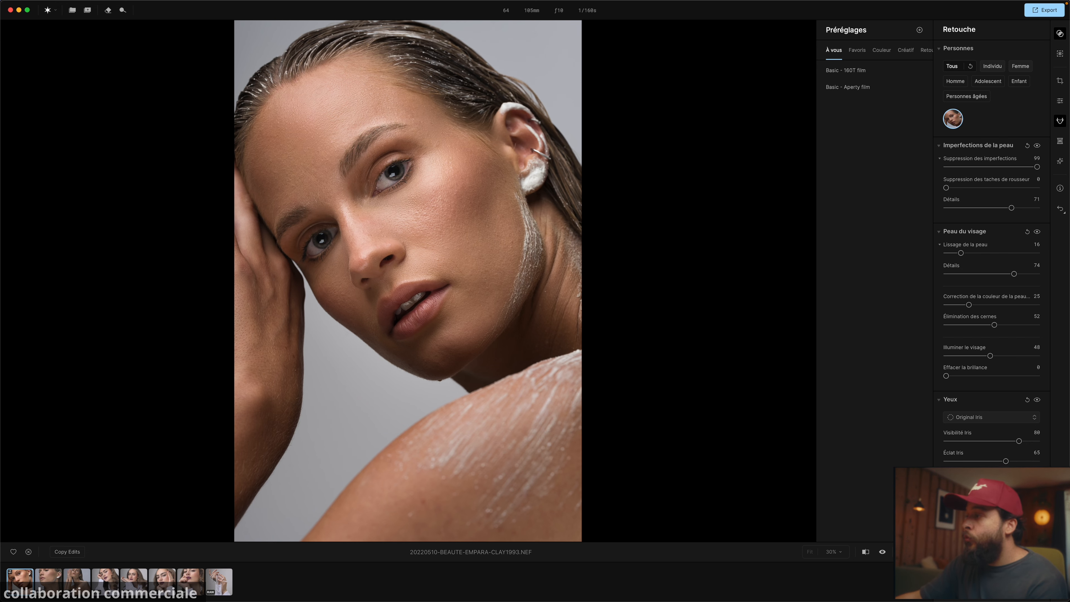
left_click(382, 184)
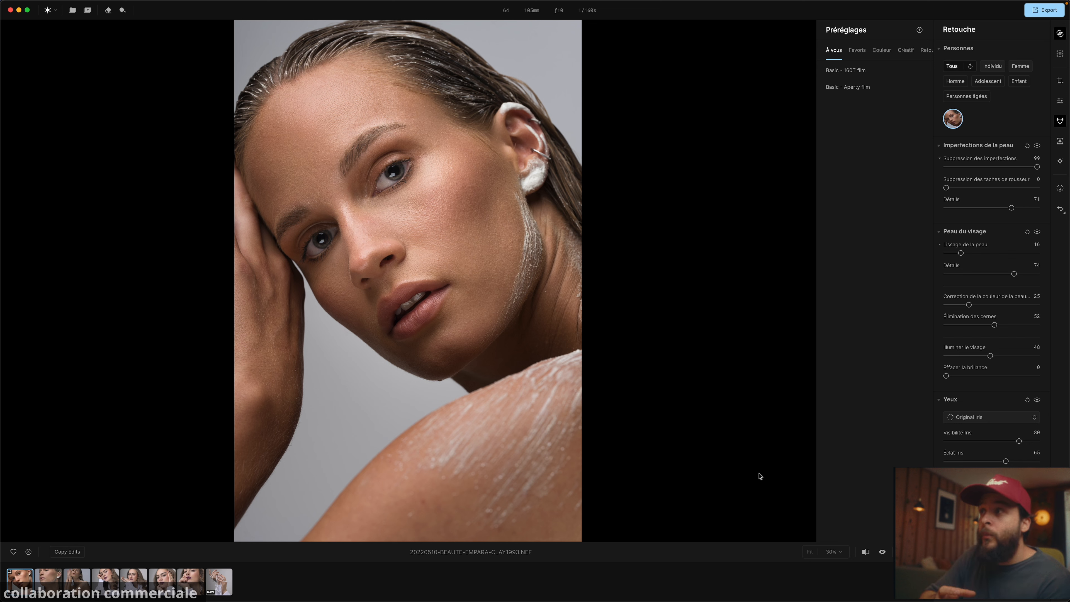
left_click(949, 399)
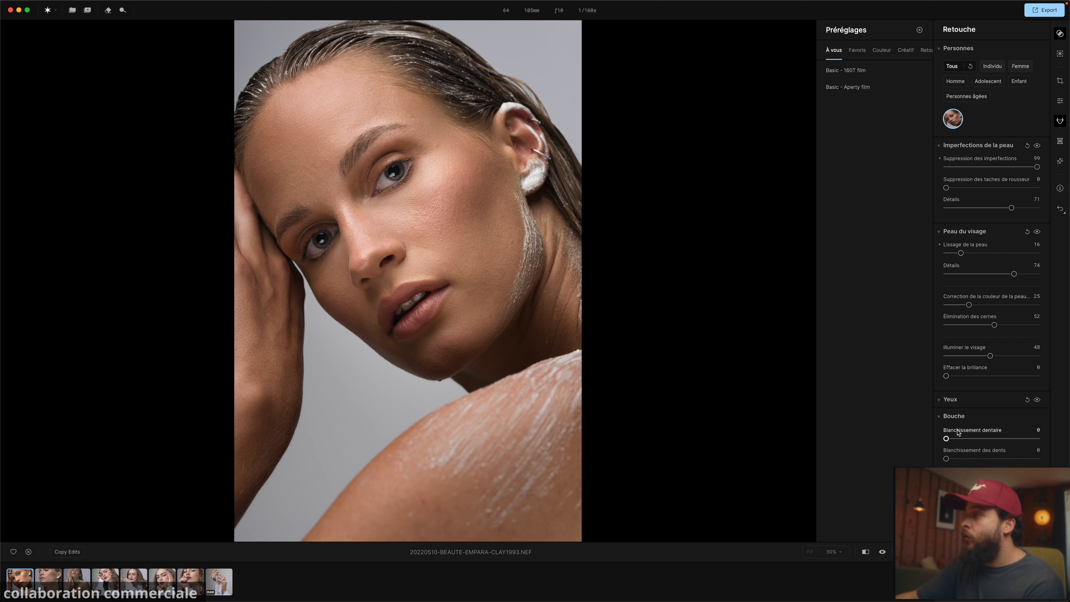
Add makeup with the Contour quantity at 28, and raise the lips' saturation and darkening.
scroll(963, 249, "down", 10)
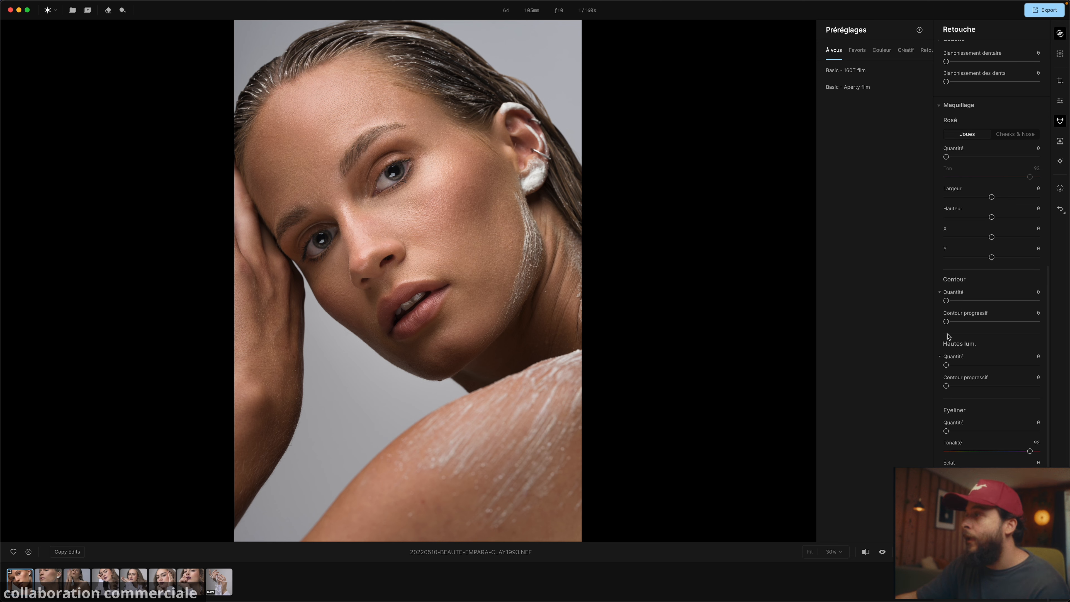
left_click_drag(947, 300, 973, 302)
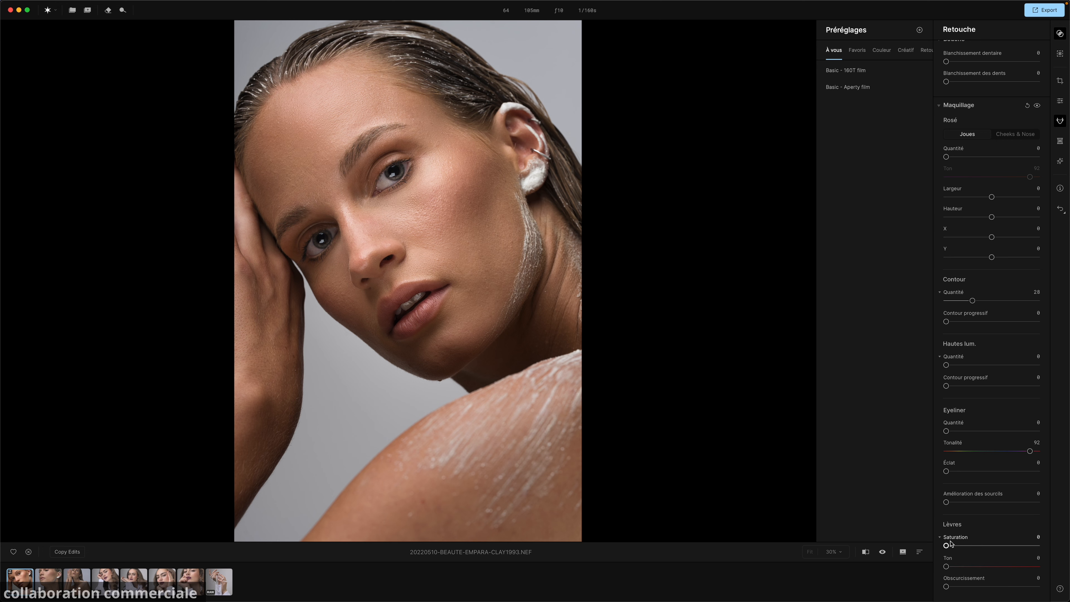
left_click_drag(947, 545, 963, 546)
left_click_drag(946, 586, 982, 587)
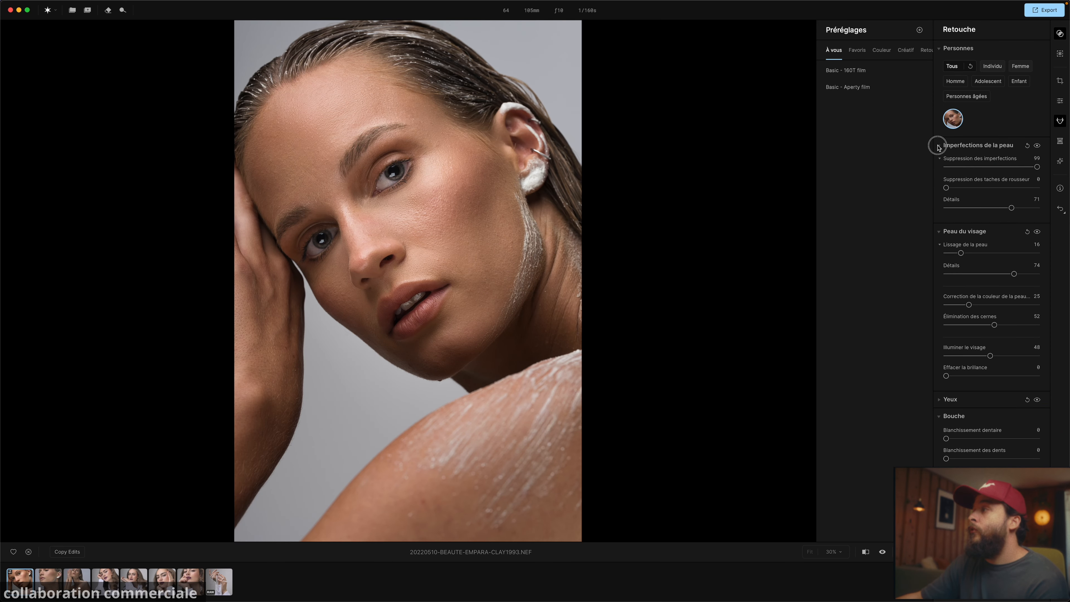
left_click(938, 146)
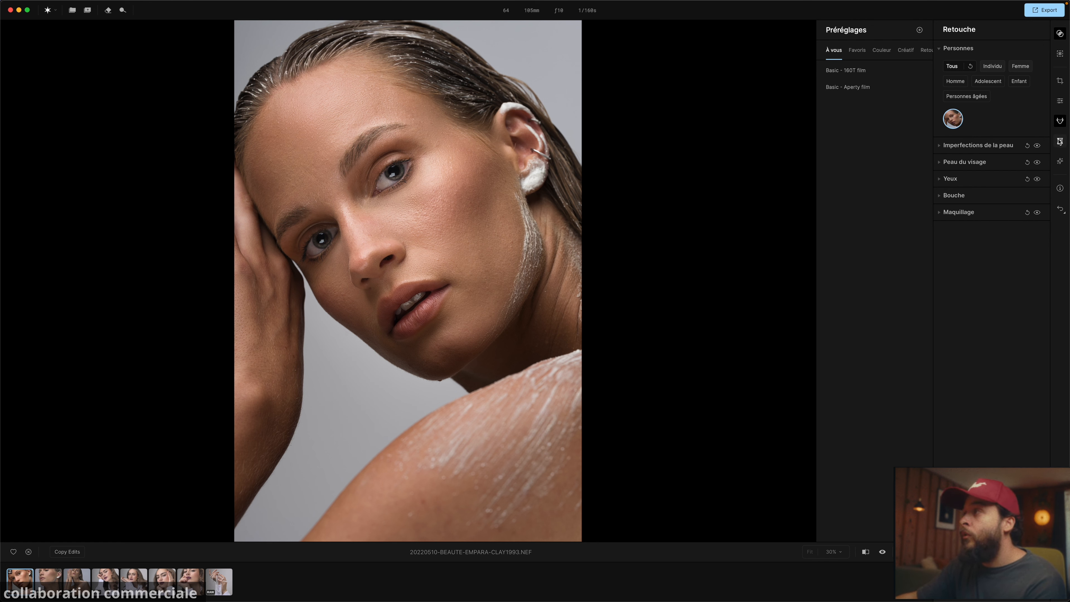
Slim the face by setting Affiner le visage to 19 in the reshaping tools.
left_click(1060, 141)
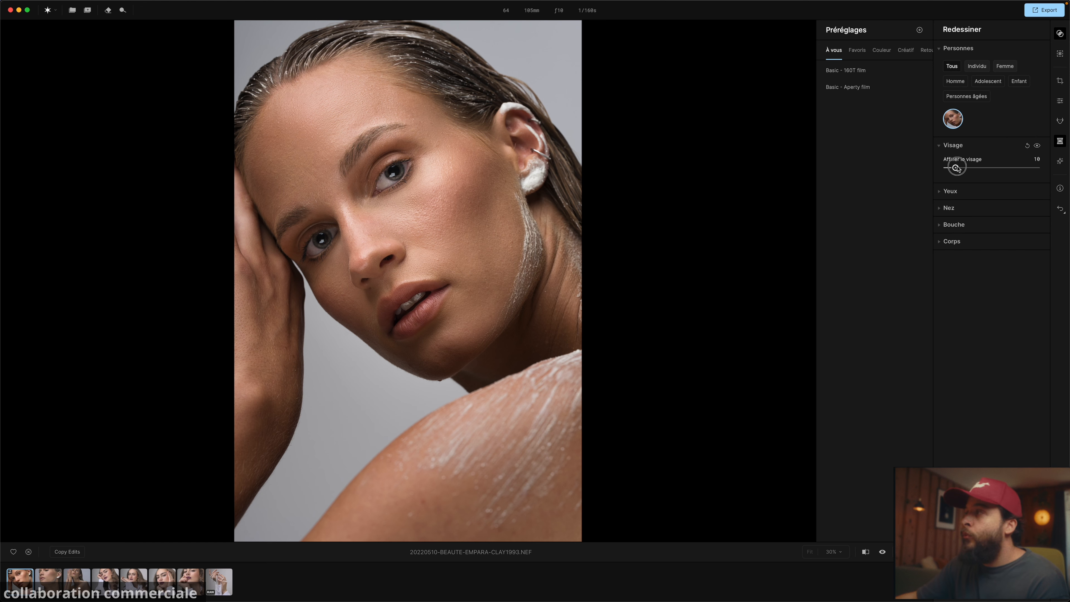
left_click_drag(956, 168, 967, 167)
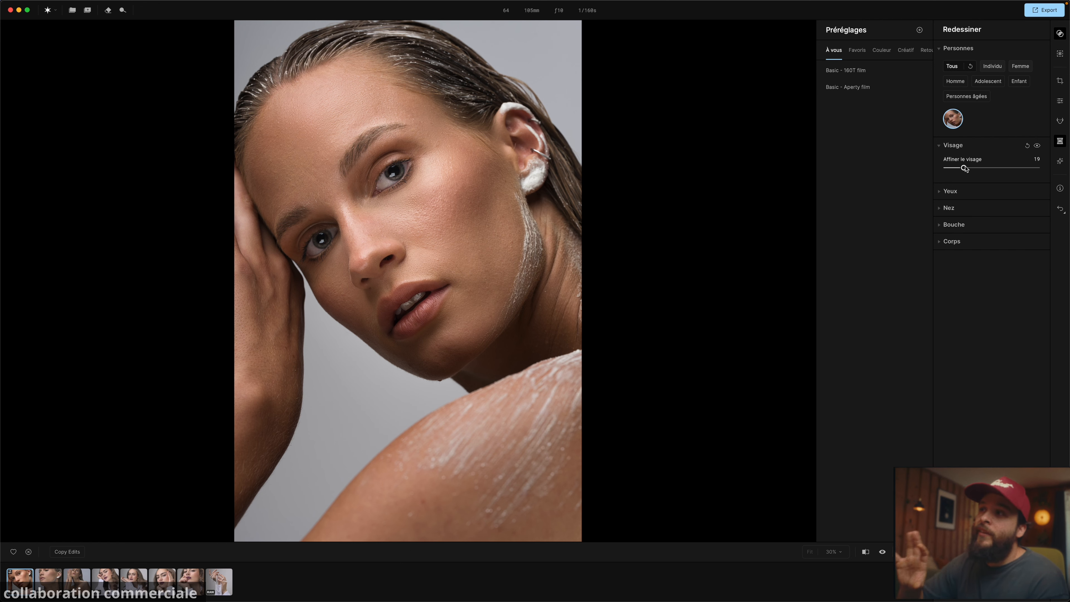
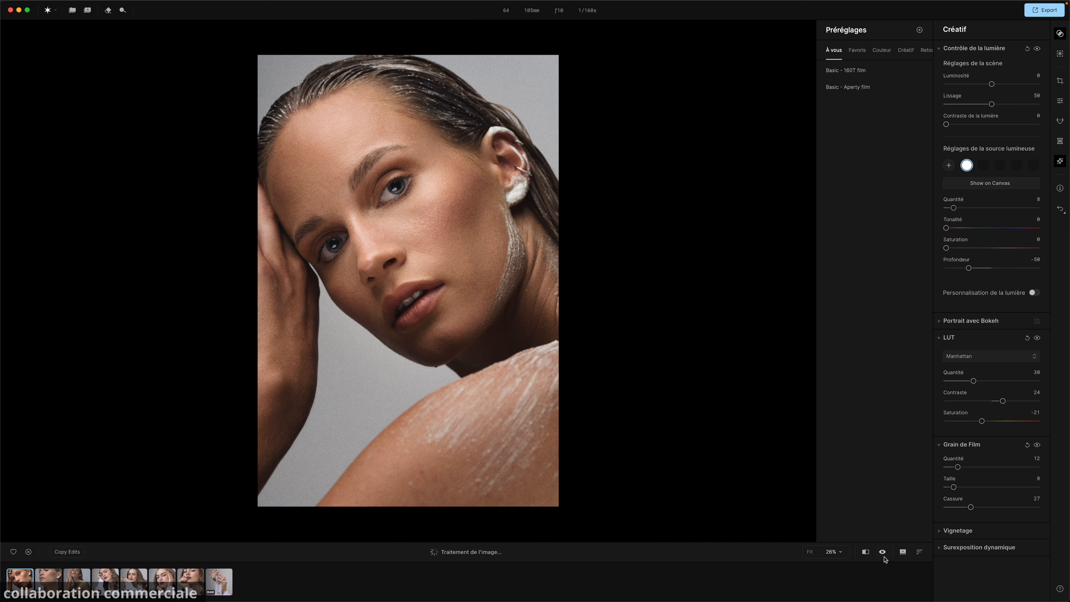
Compare the retouched portrait with its original version by toggling the before view twice.
left_click(884, 551)
left_click(885, 552)
left_click(884, 552)
left_click(884, 551)
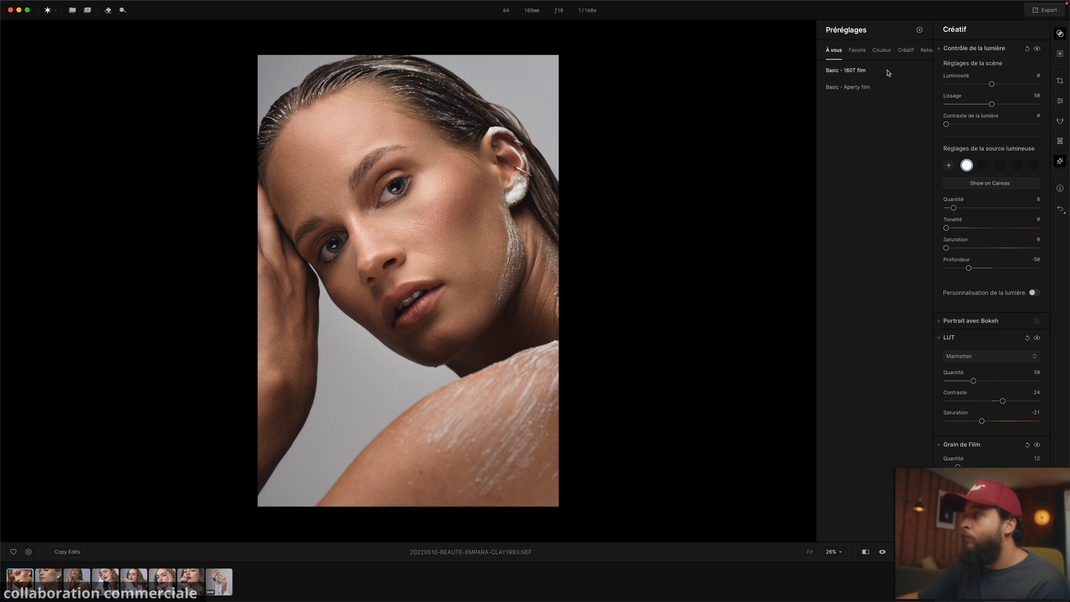
left_click(1060, 33)
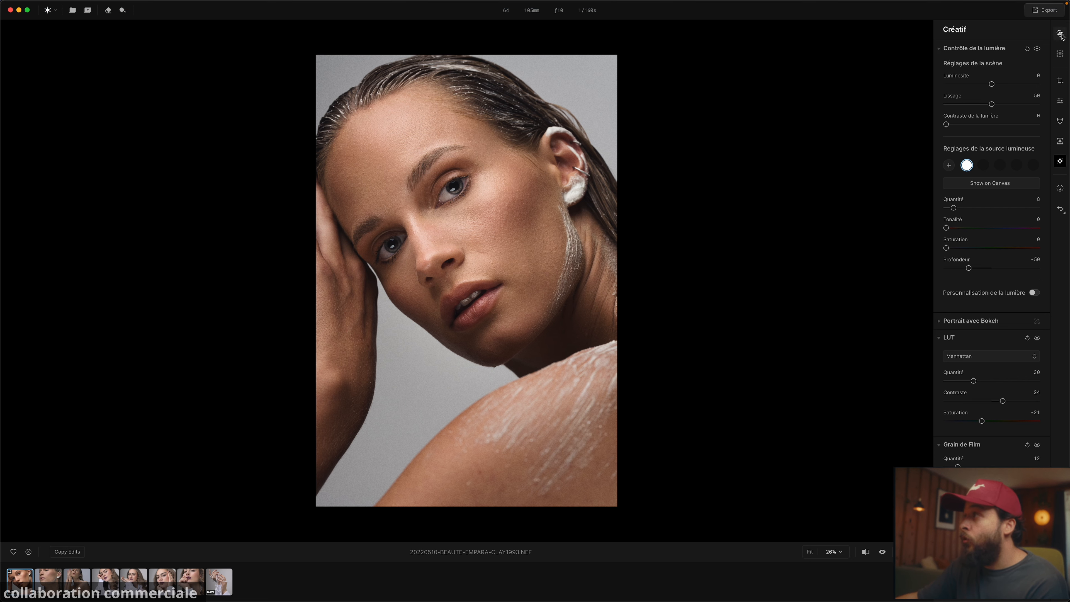
left_click(1060, 33)
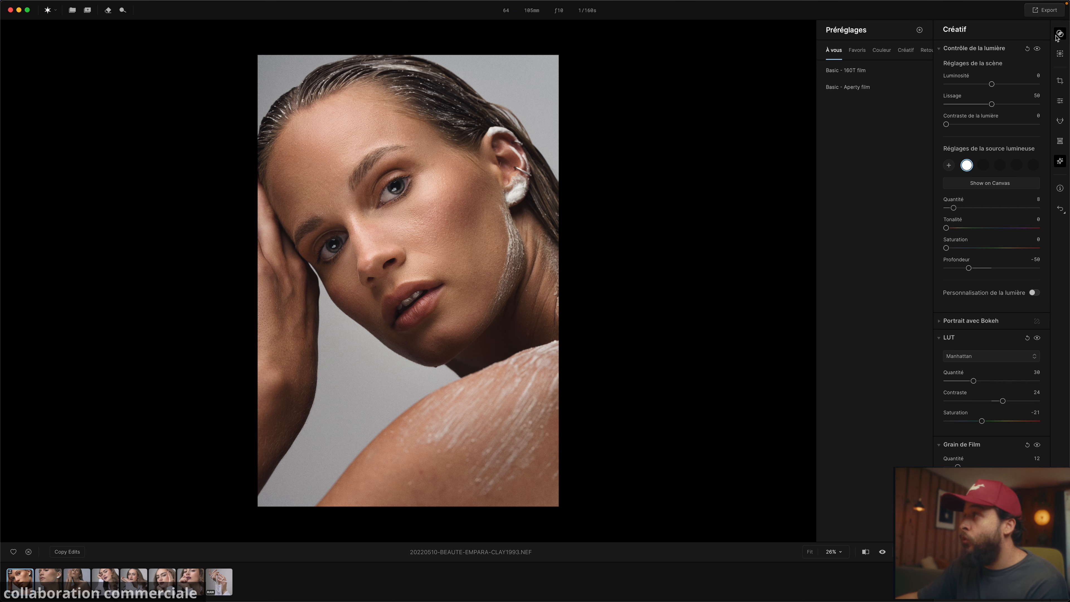
left_click(920, 31)
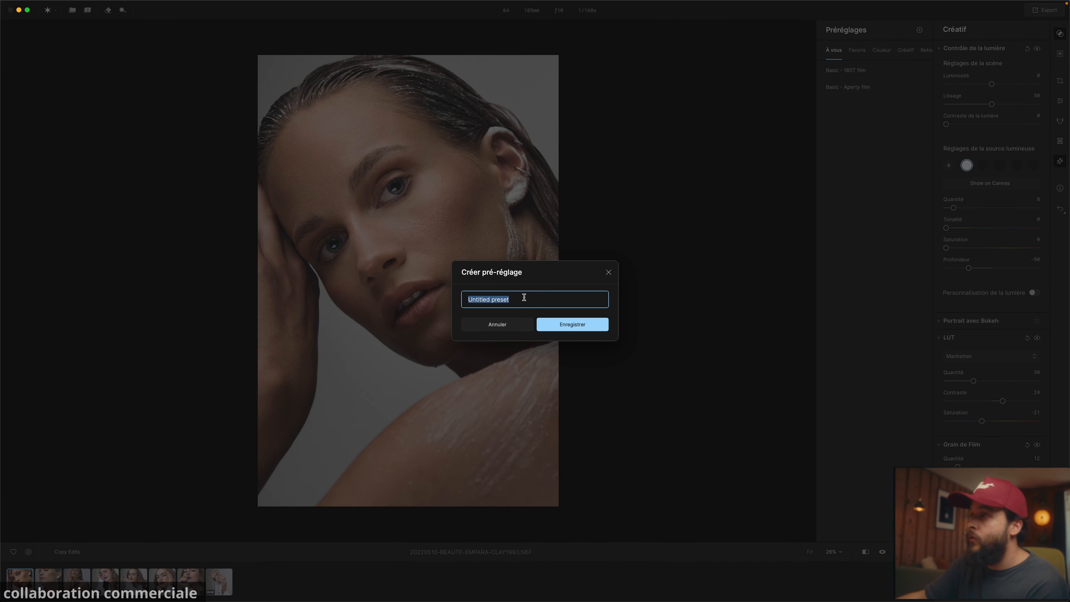
left_click(498, 324)
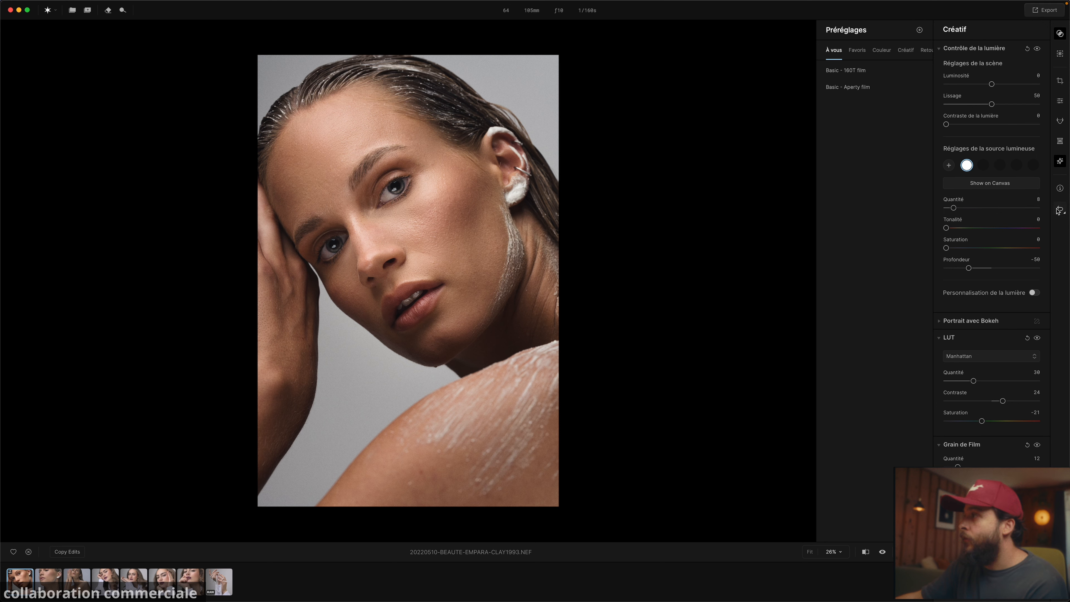
Apply the Basic - 160T film preset to the first portrait and synchronise its adjustments across the first three photos.
left_click(848, 71)
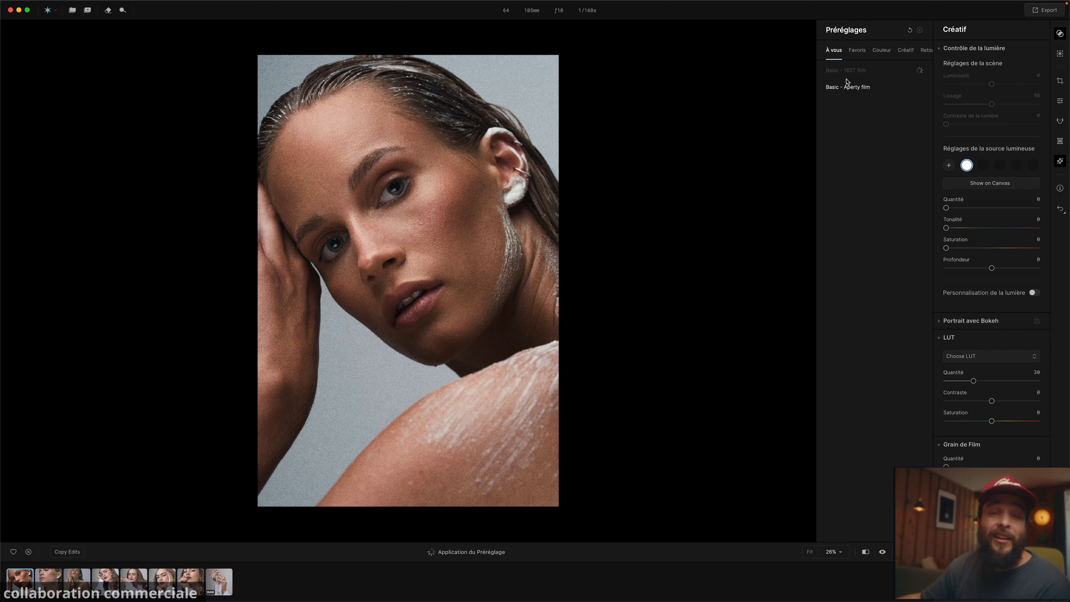
left_click(77, 581)
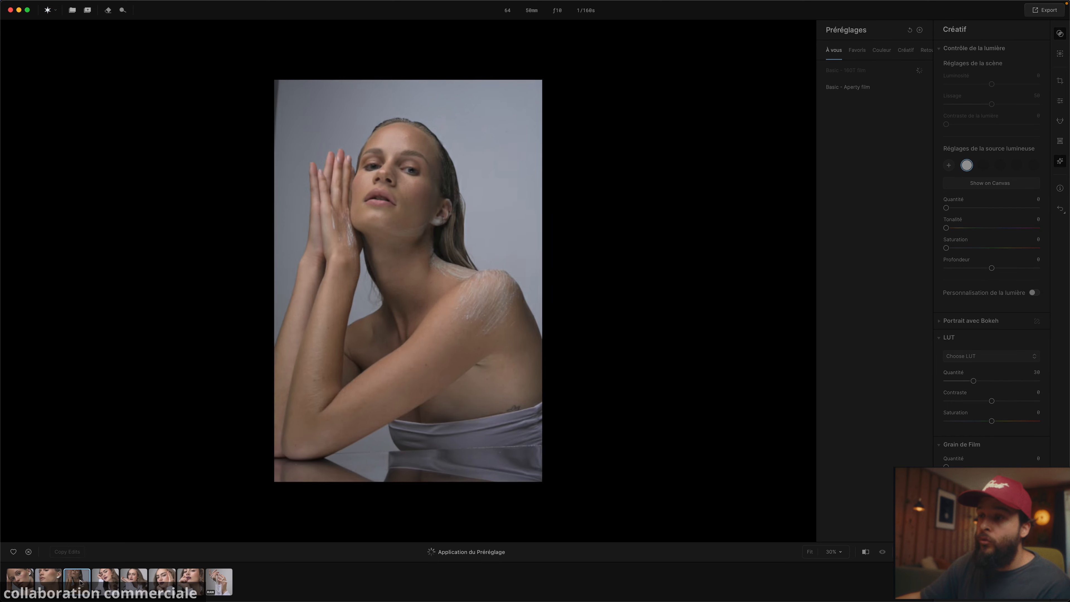
left_click(20, 581)
left_click(76, 581, "shift")
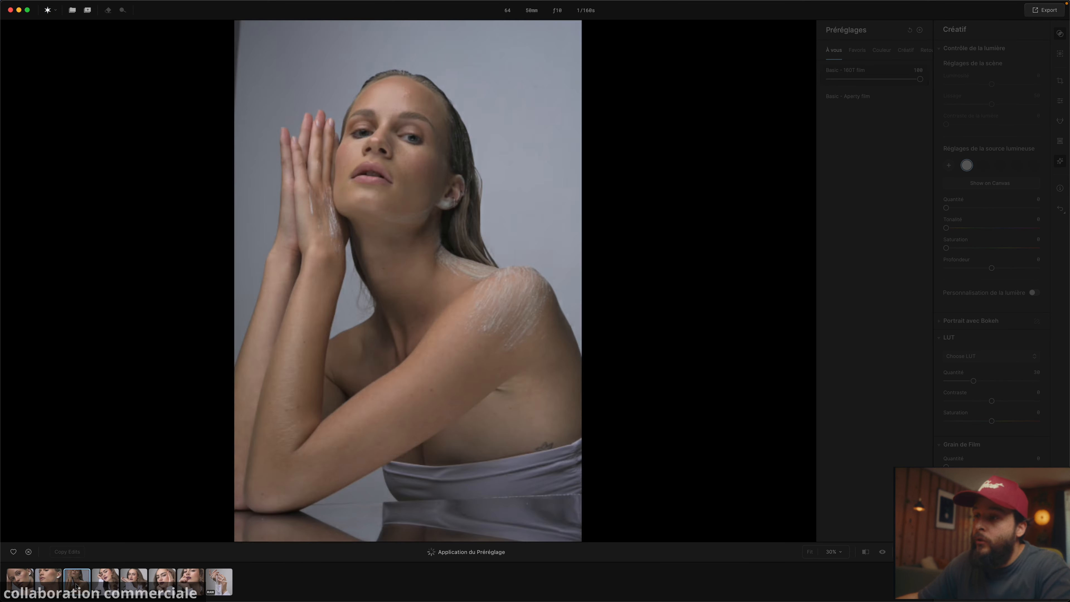
right_click(25, 584)
mouse_move(53, 529)
left_click(204, 529)
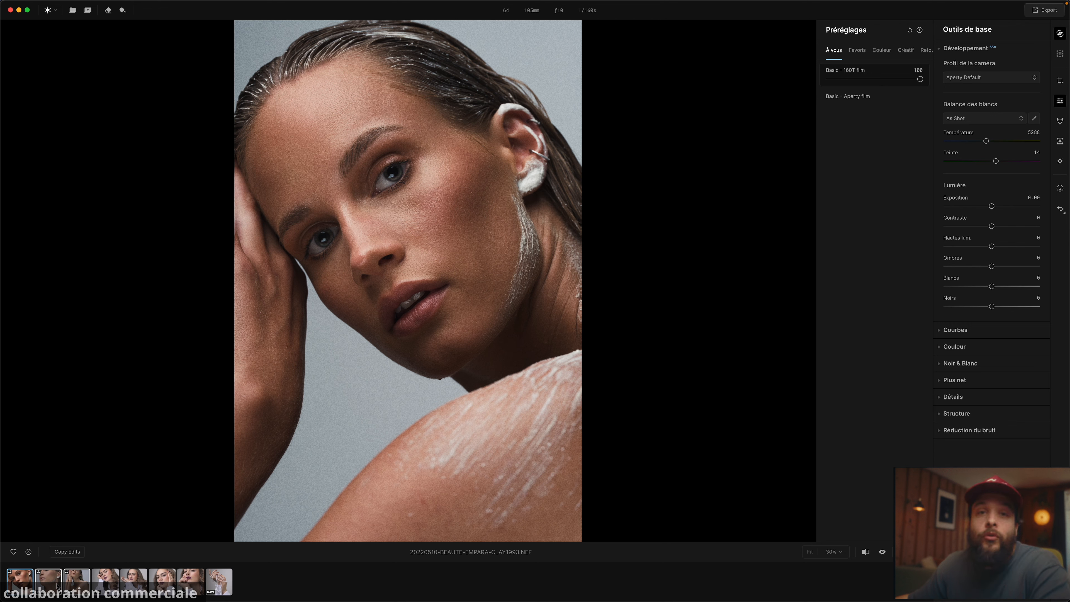
Review the preset's look on each of the first three photos and return to the first portrait.
left_click(22, 584)
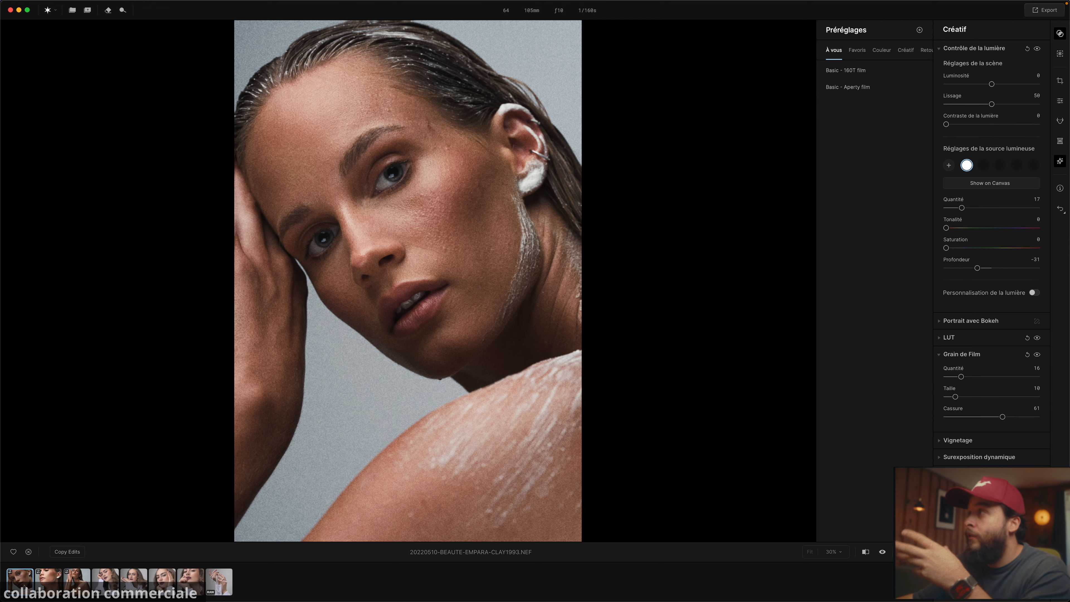
left_click(55, 584)
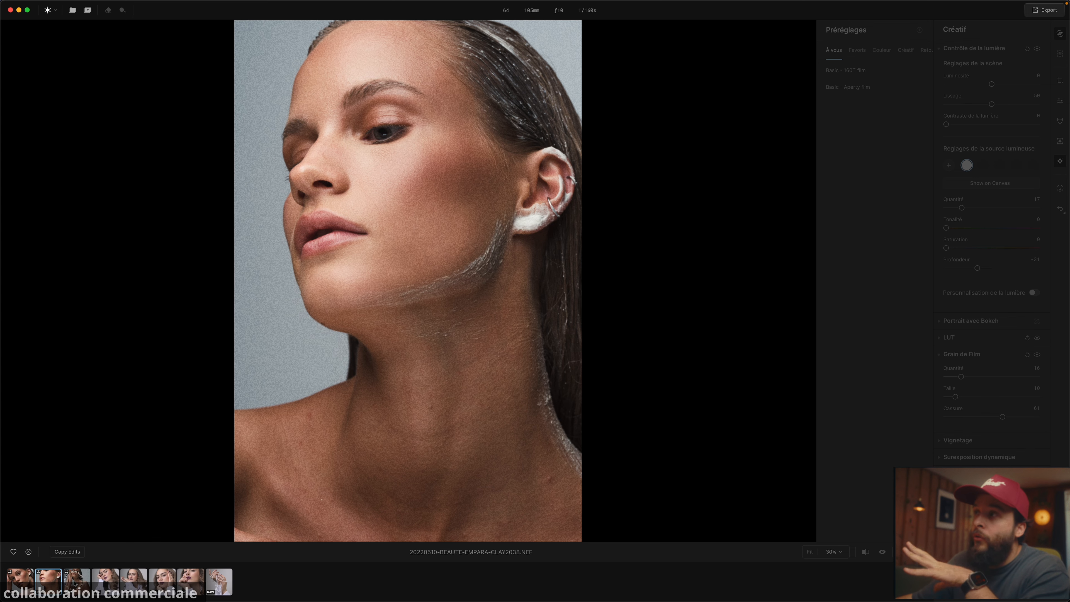
left_click(75, 583)
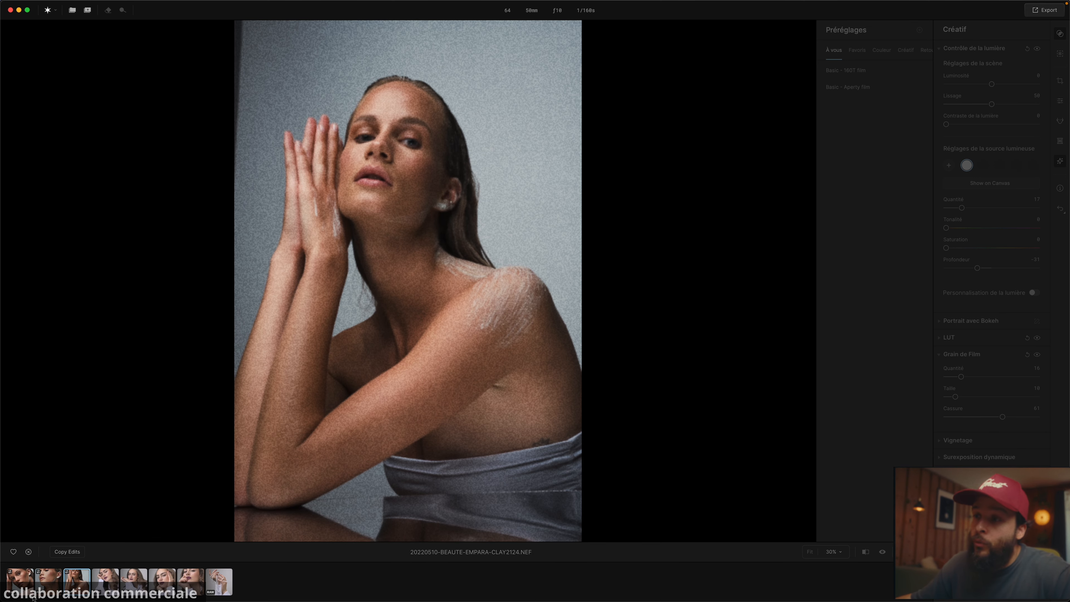
left_click(22, 582)
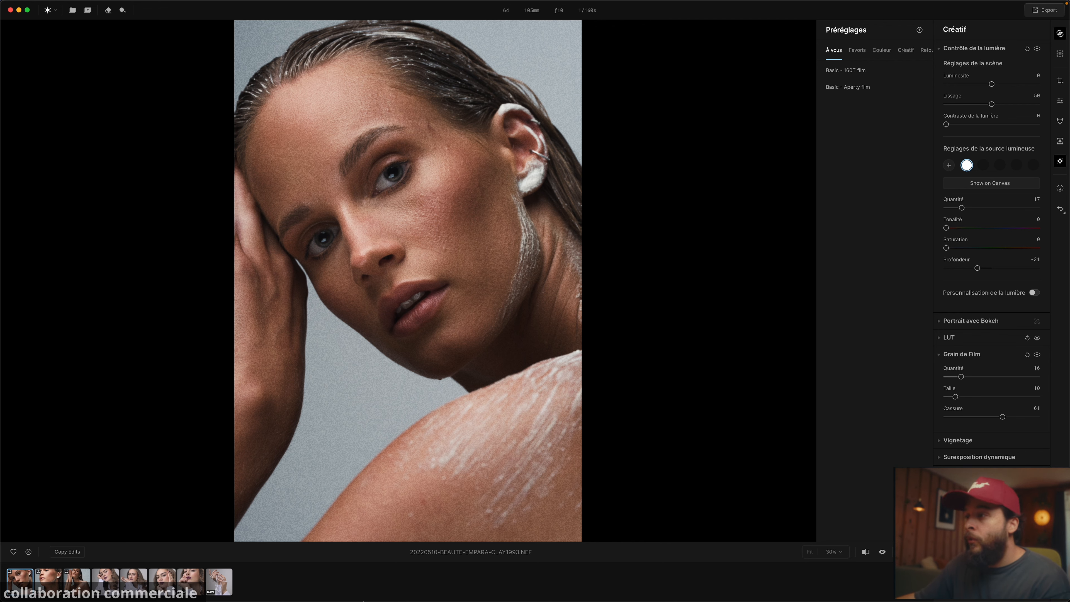
Switch to Adobe Photoshop 2025 and open the portrait from Camera Raw as a document.
mouse_move(363, 600)
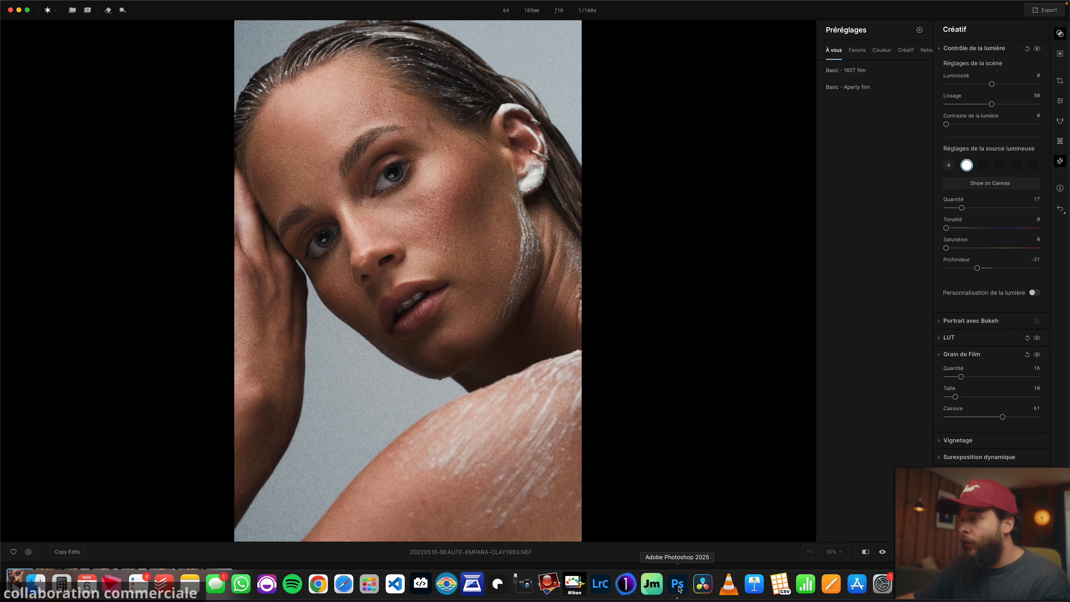
left_click(677, 584)
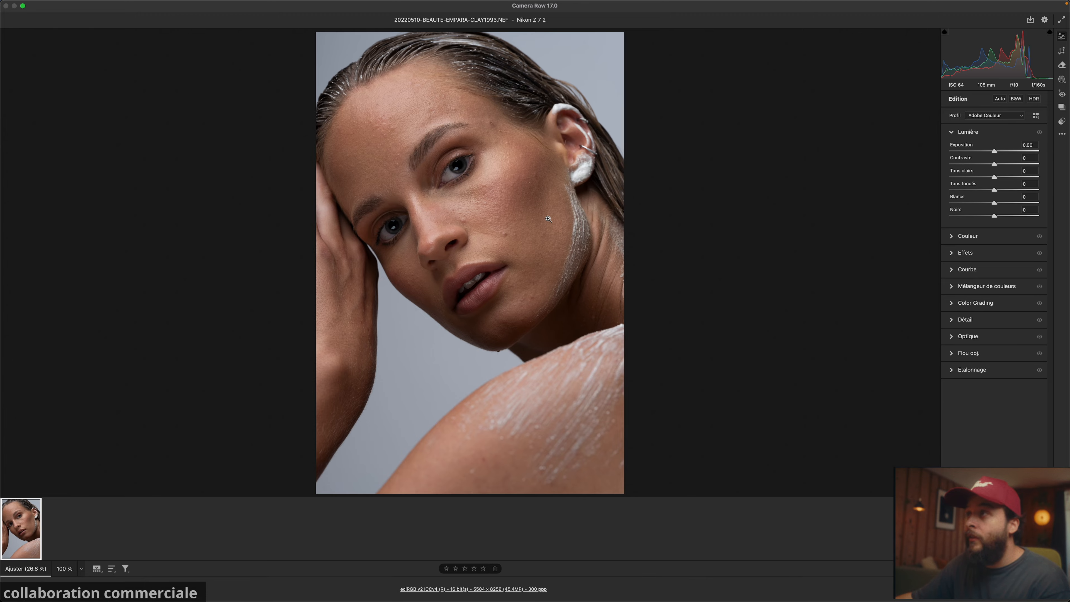
key("Return")
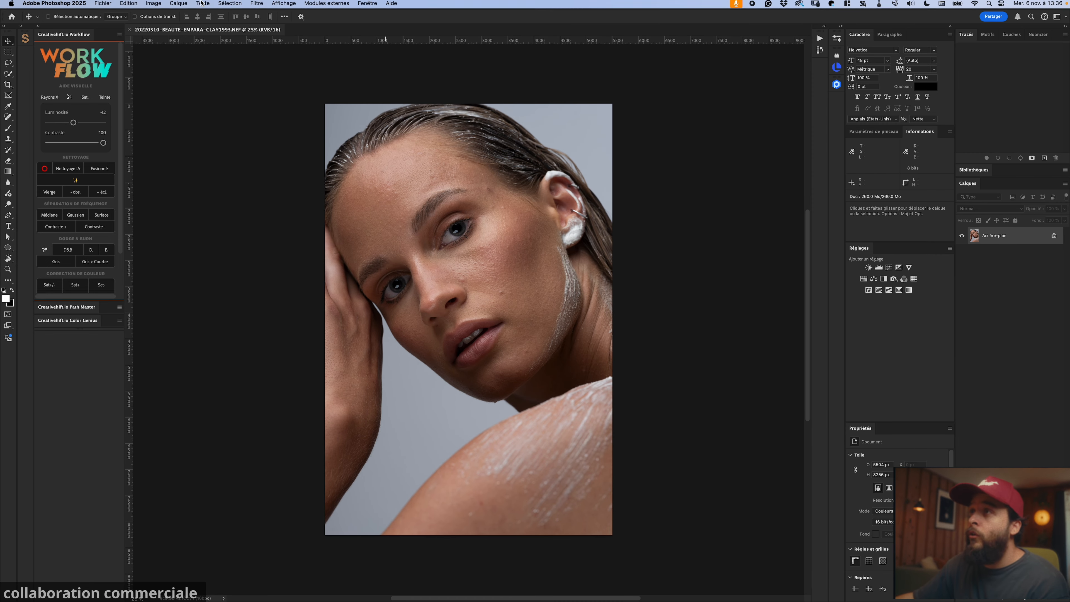
Launch the Aperty plug-in filter from Skylum Software on the portrait.
left_click(257, 5)
mouse_move(290, 205)
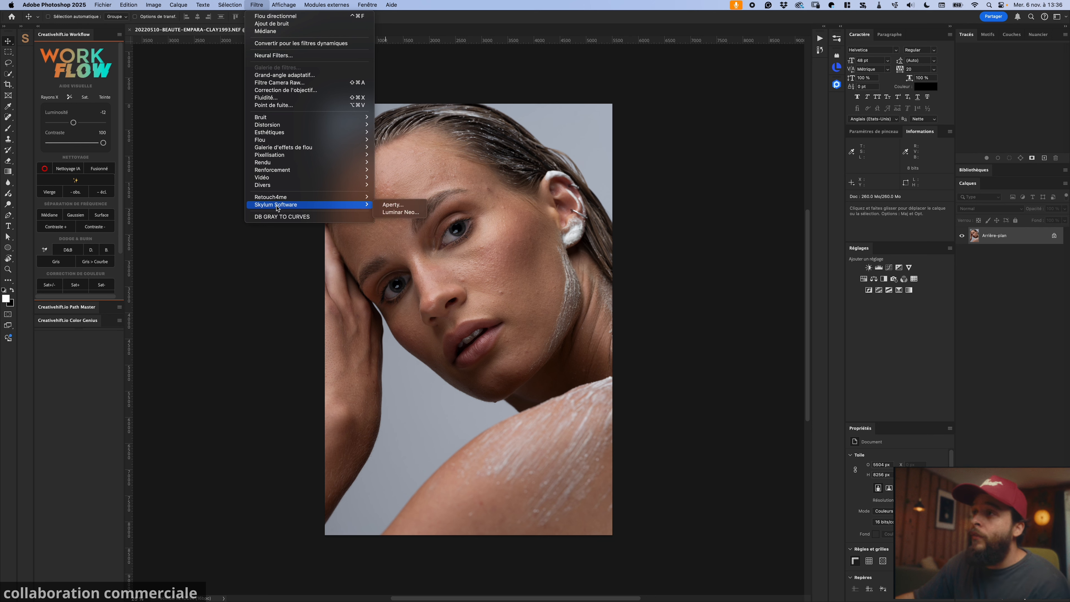
left_click(395, 206)
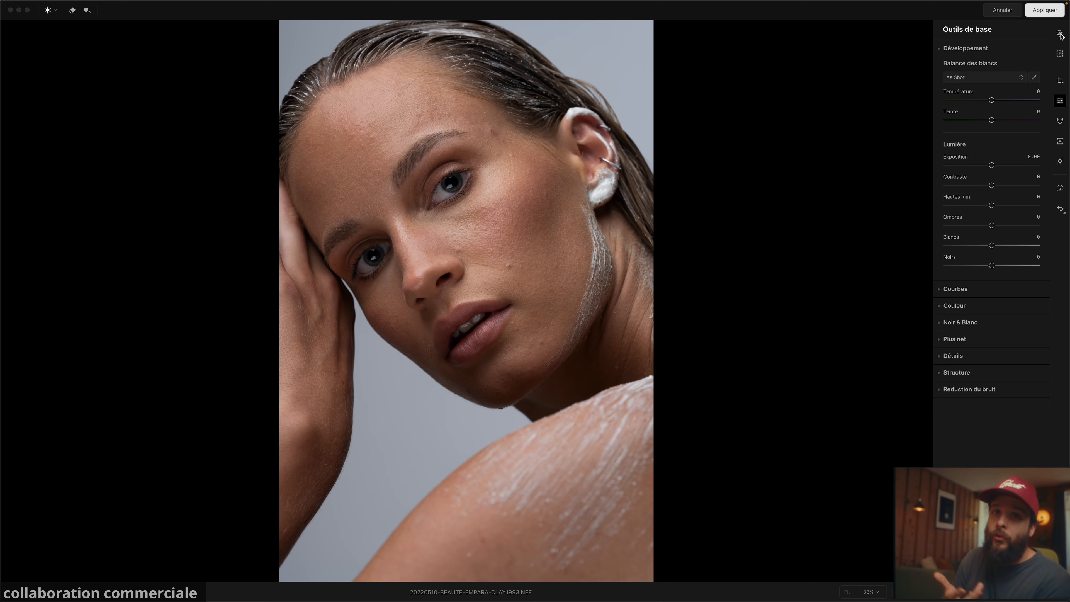
Try the personal preset Basic - 160T film on the portrait inside the plug-in.
left_click(1061, 34)
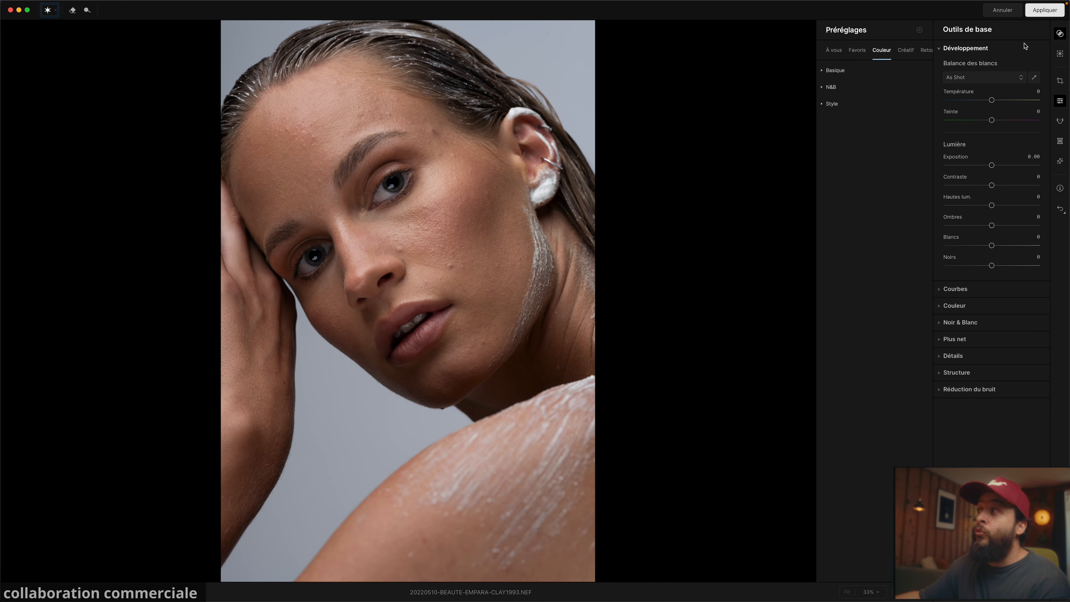
left_click(833, 50)
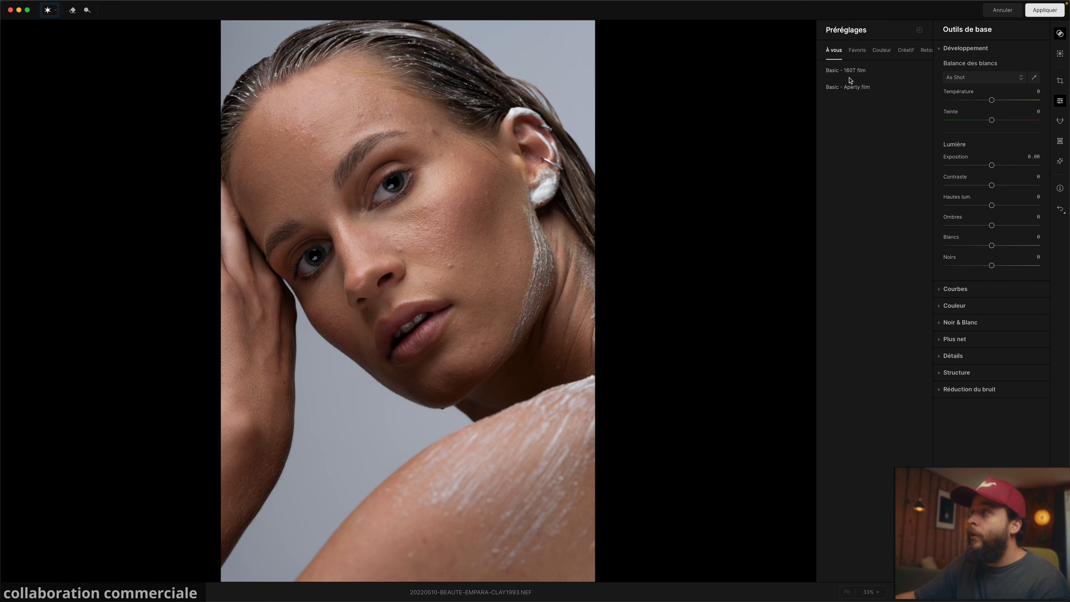
left_click(852, 70)
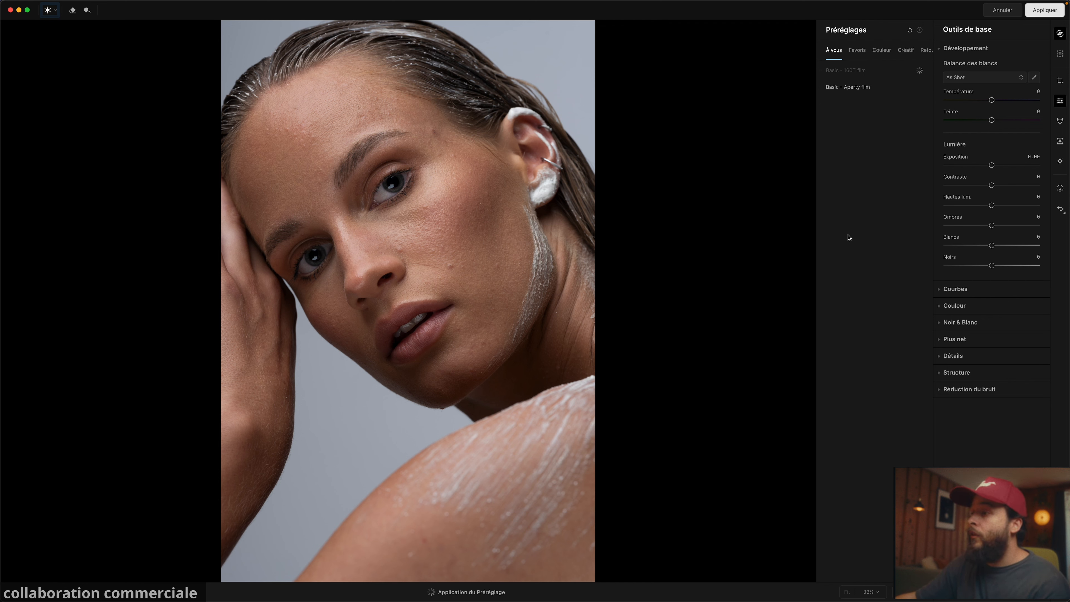
Set Suppression des imperfections to 100 in the retouching tools and apply the result to the Photoshop document.
left_click(1059, 121)
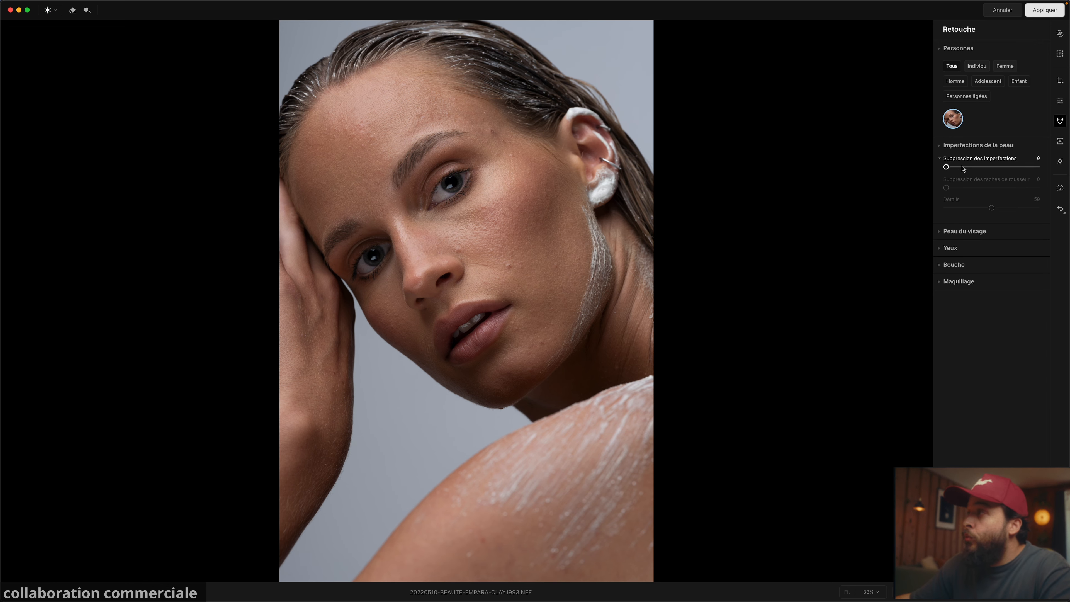
left_click_drag(947, 166, 1037, 166)
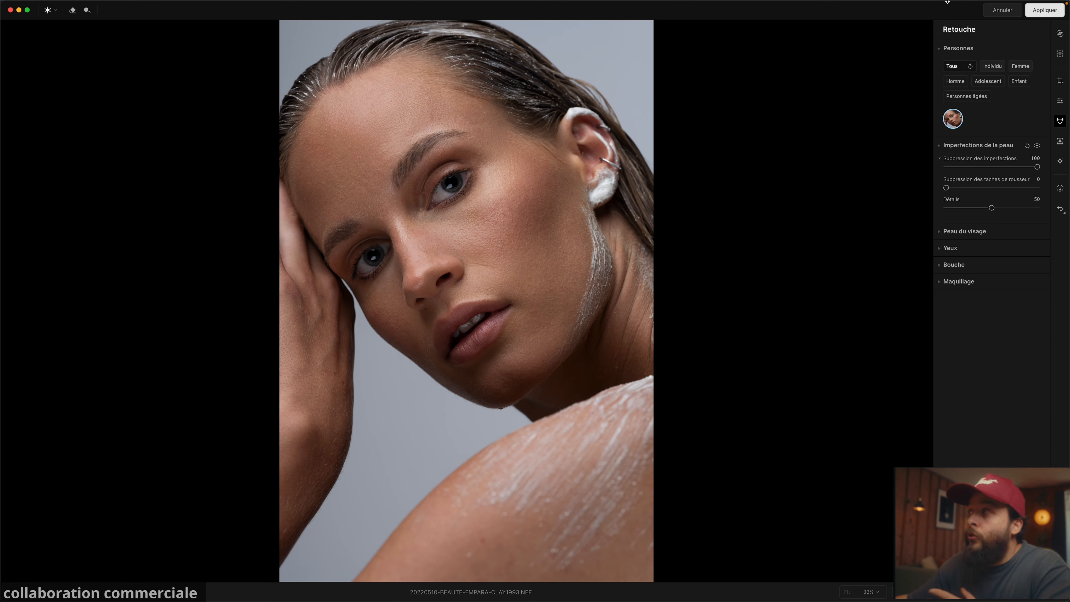
left_click(1049, 11)
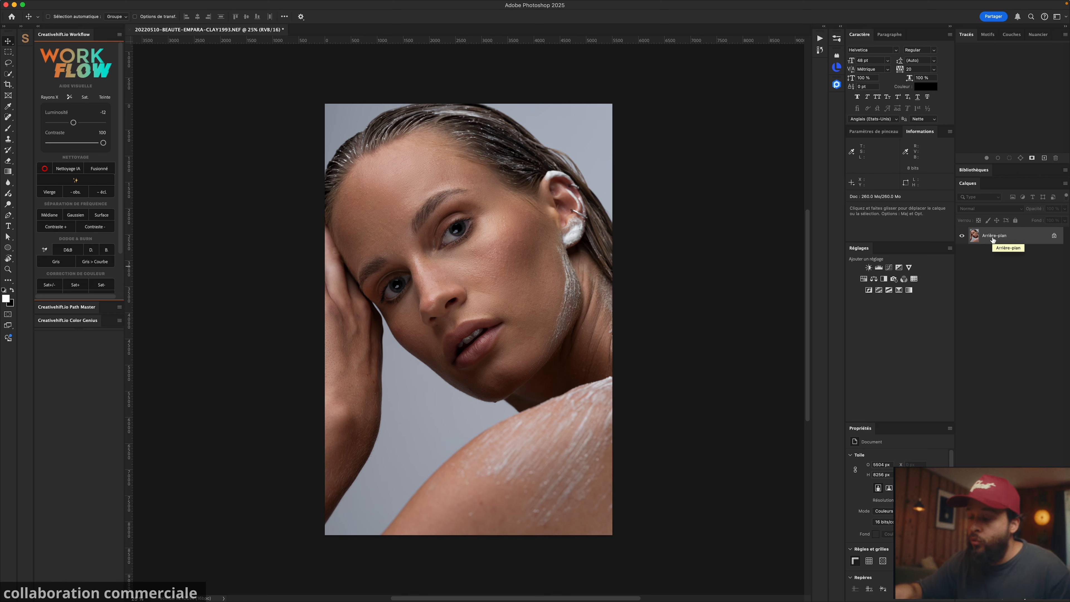
Duplicate the Arrière-plan layer to keep the original image beneath the retouched copy.
key("super+a")
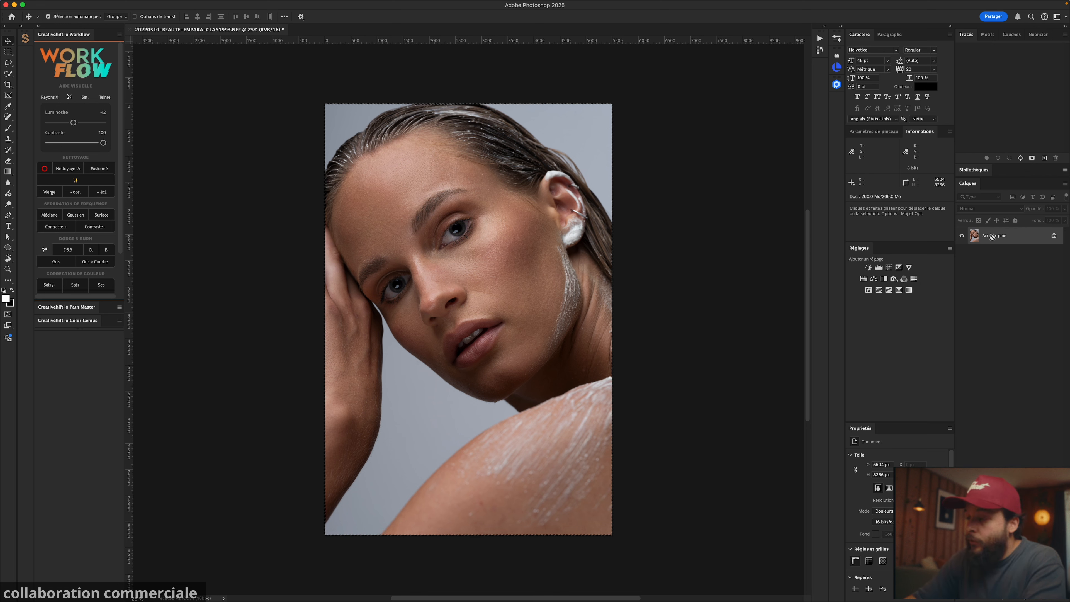
key("super+d")
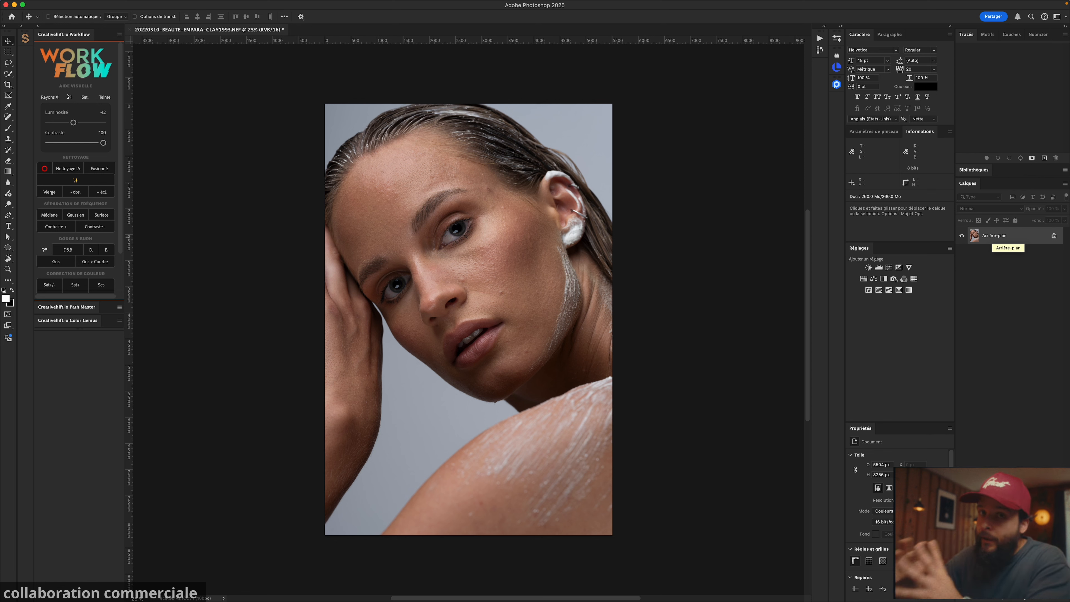
key("super+j")
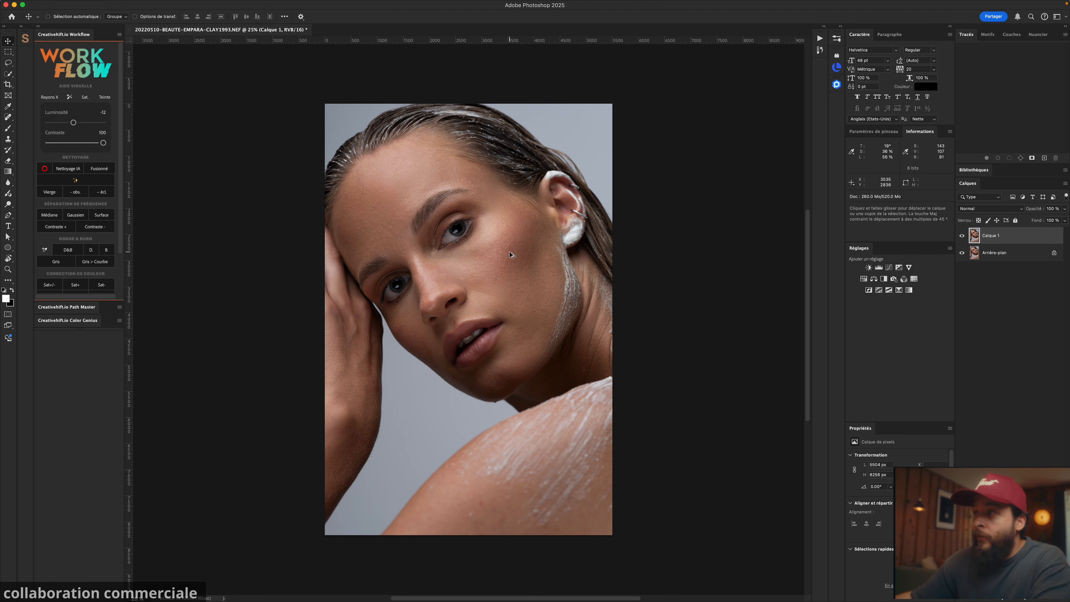
scroll(509, 254, "up", 3)
left_click_drag(507, 252, 519, 269)
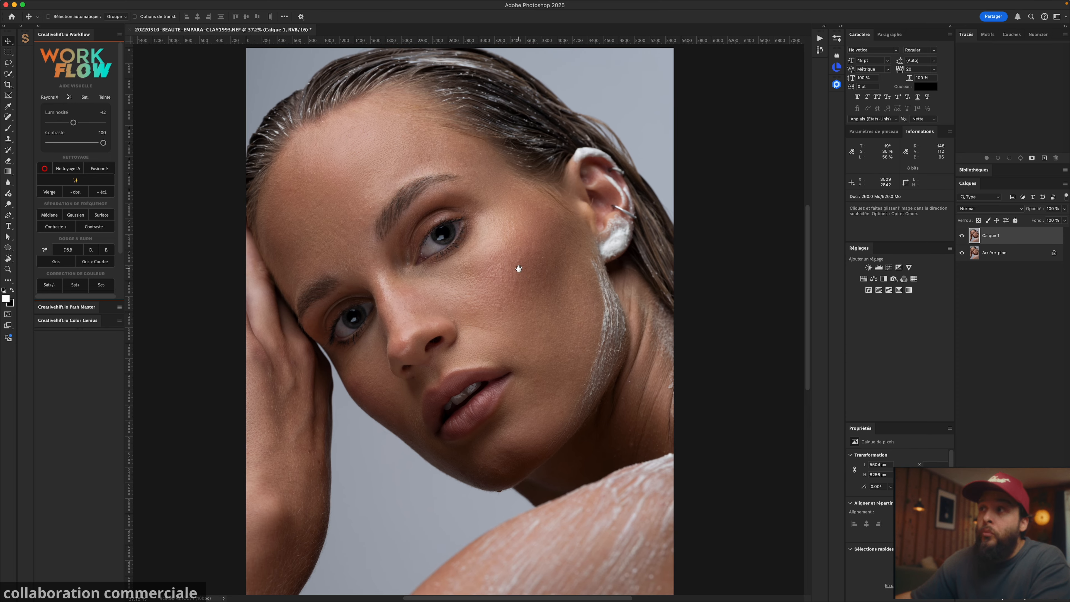